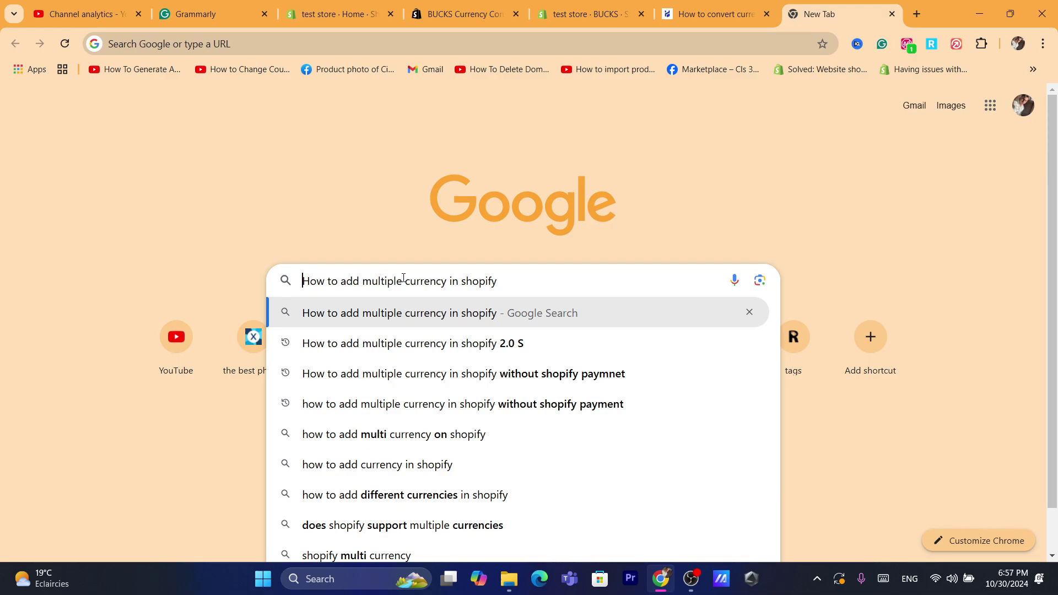
# - Search Google for 'shopify' in a fresh browser tab
pyautogui.click(656, 216)
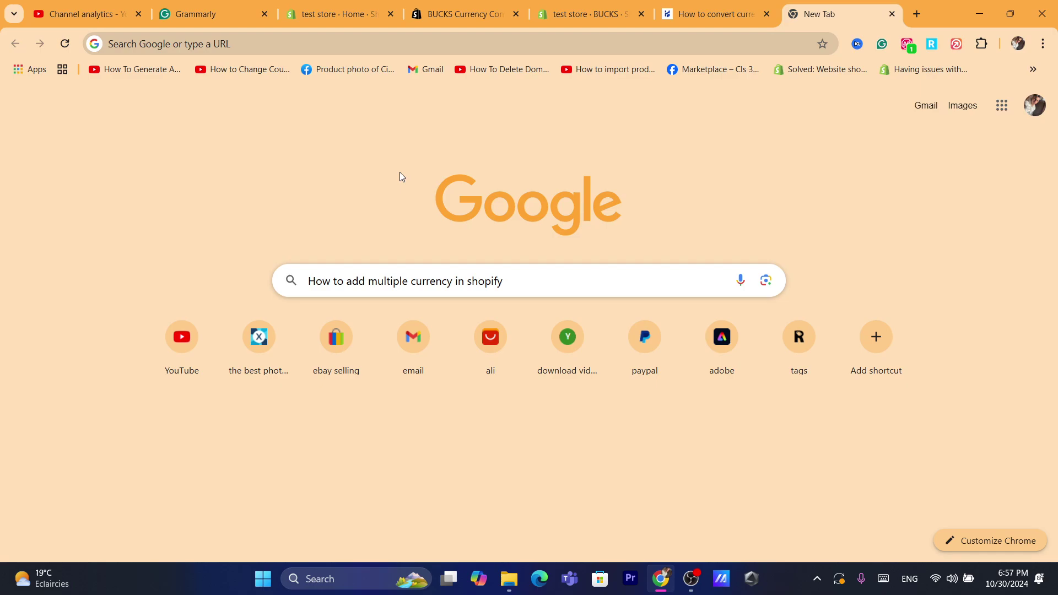
pyautogui.click(917, 14)
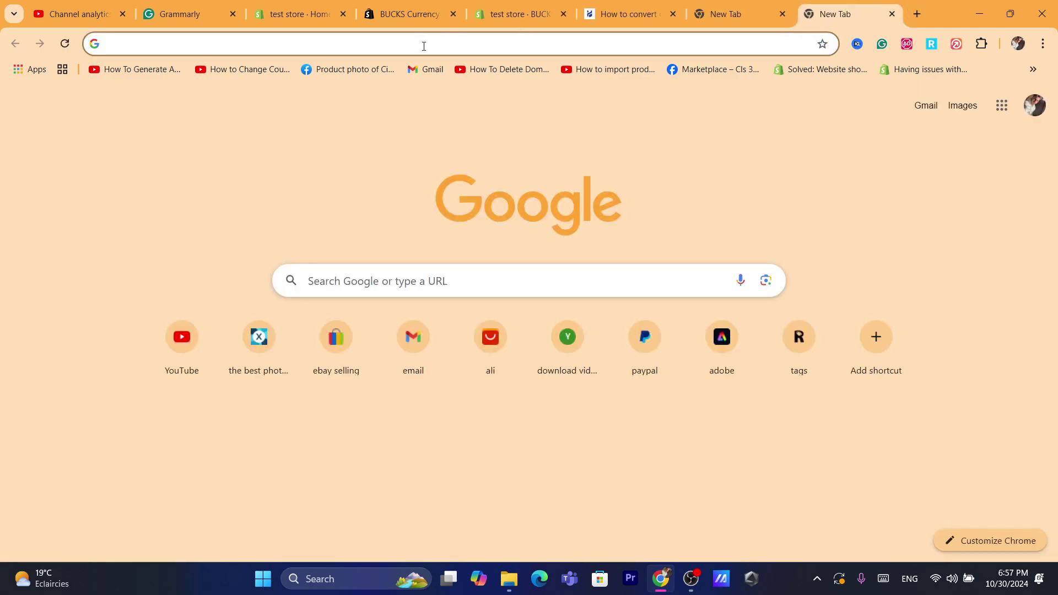
pyautogui.click(387, 280)
pyautogui.write('sh')
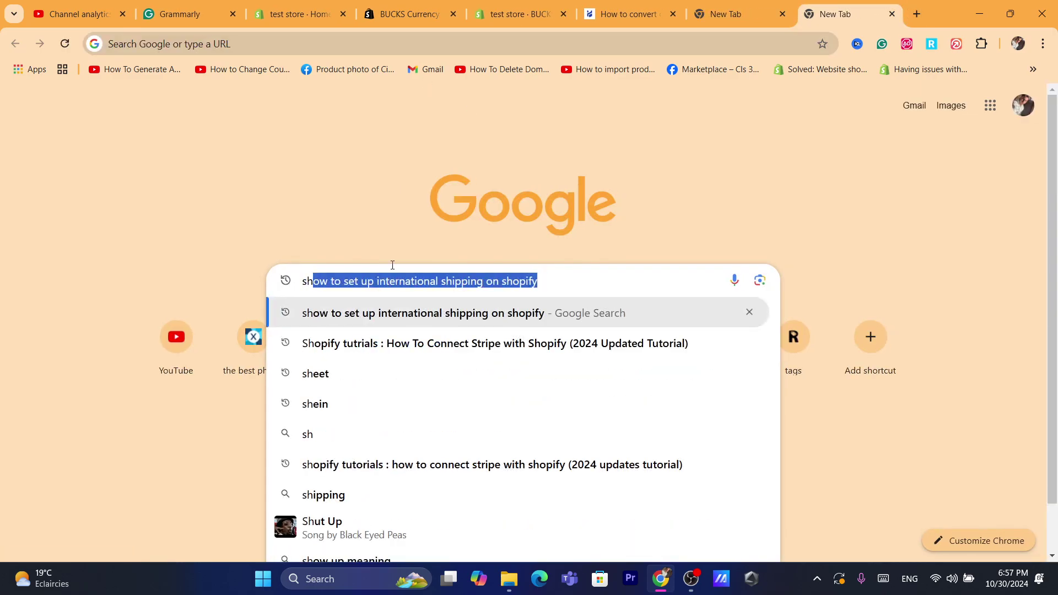
pyautogui.press('BackSpace')
pyautogui.press('BackSpace')
pyautogui.write('ho')
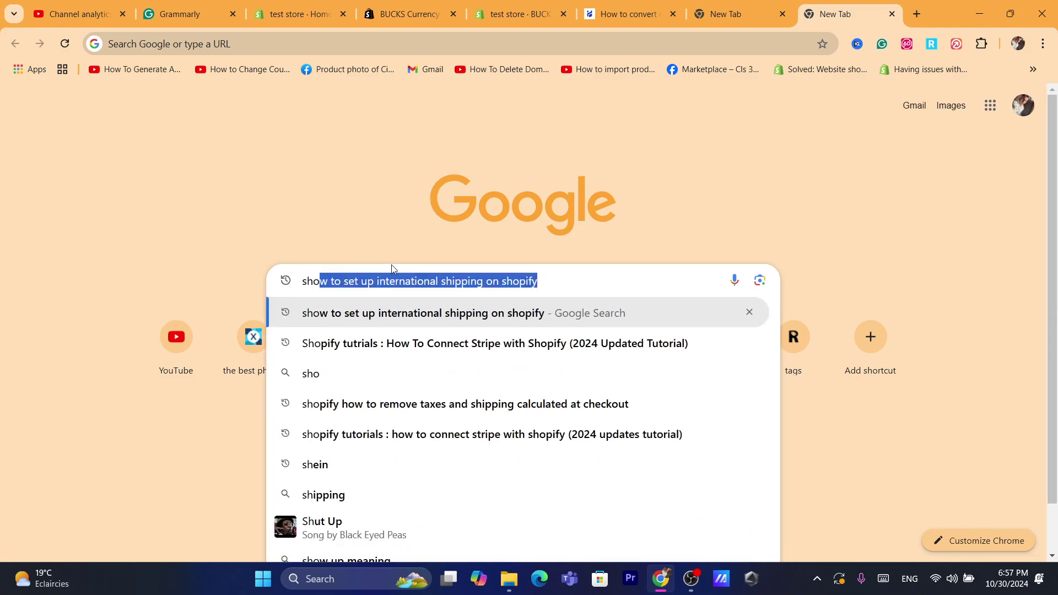
pyautogui.write('pify')
pyautogui.press('BackSpace')
pyautogui.press('Return')
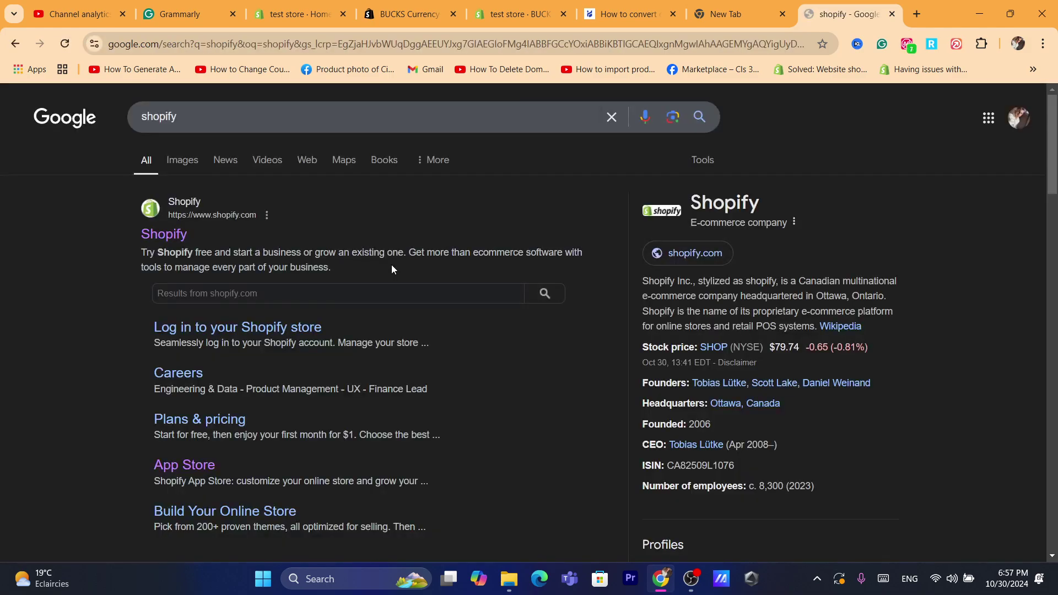
# - Log in to the Shopify admin and view the Automatic Watches for Men product on the storefront
pyautogui.click(183, 242)
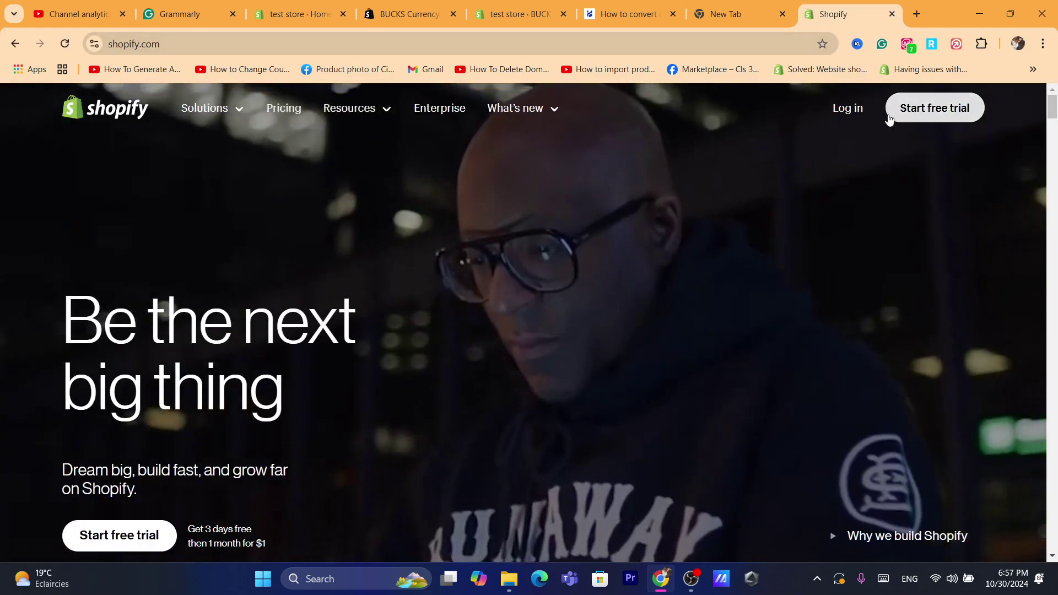
pyautogui.click(856, 109)
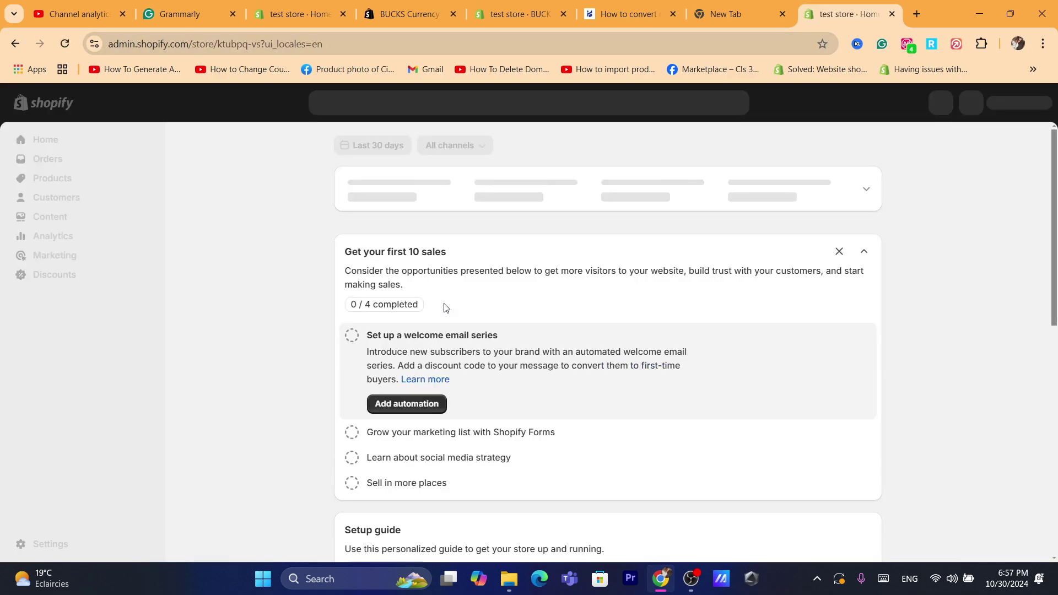
pyautogui.click(419, 38)
pyautogui.write('How to add multiple currency in shopify')
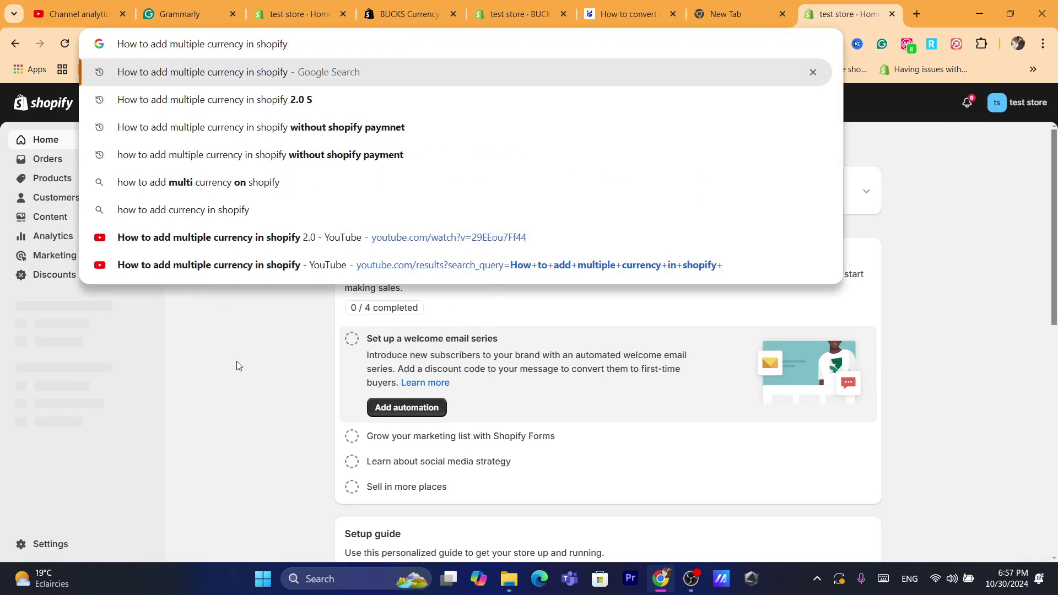
pyautogui.click(237, 362)
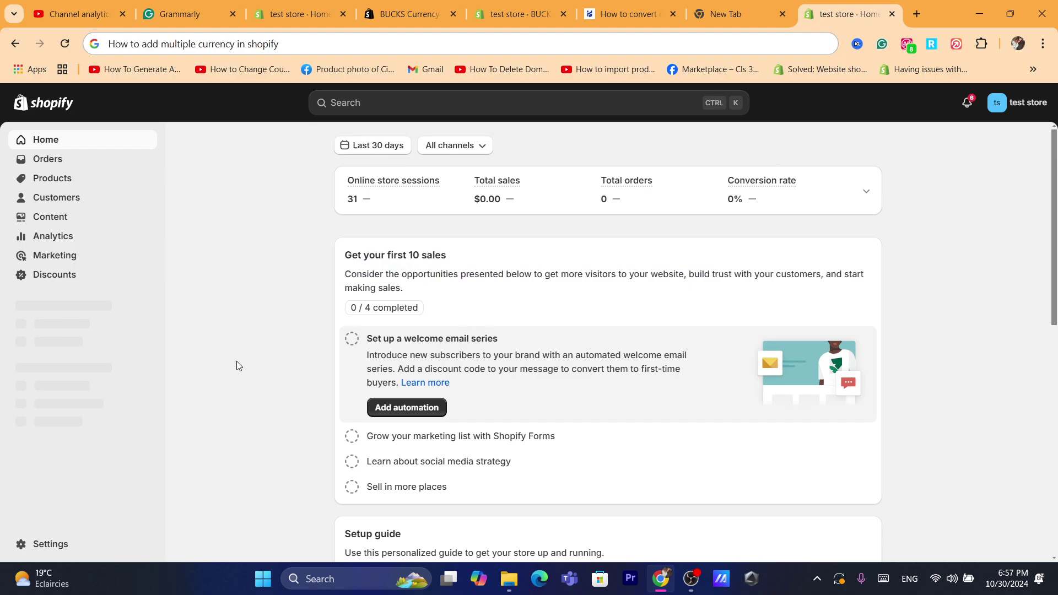
pyautogui.click(62, 180)
pyautogui.click(421, 270)
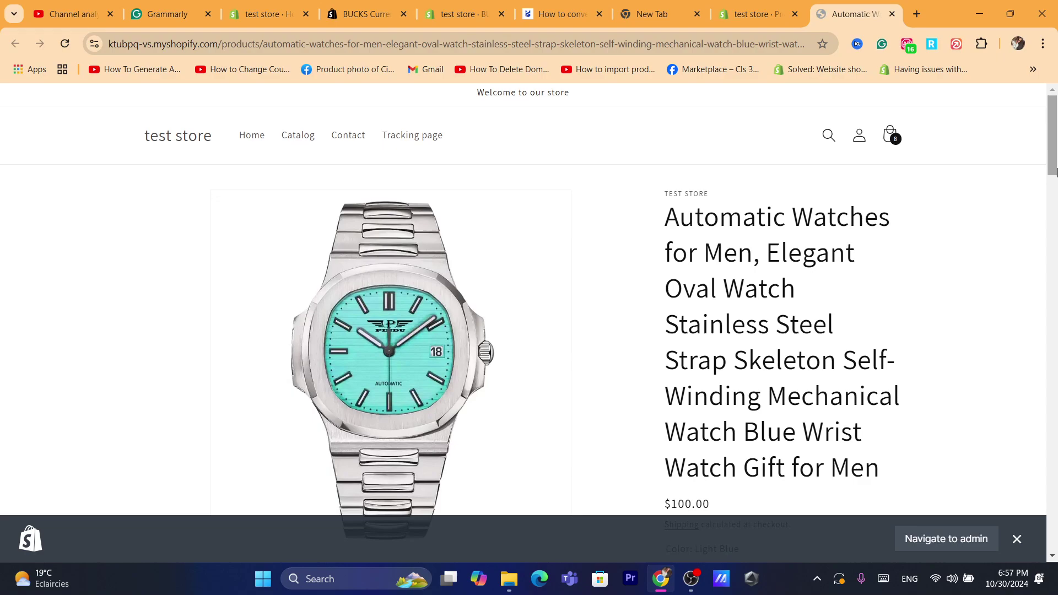
# - Scroll the watch's storefront page and highlight its $100.00 price
pyautogui.scroll(-2, 1055, 226)
pyautogui.scroll(-5, 1055, 226)
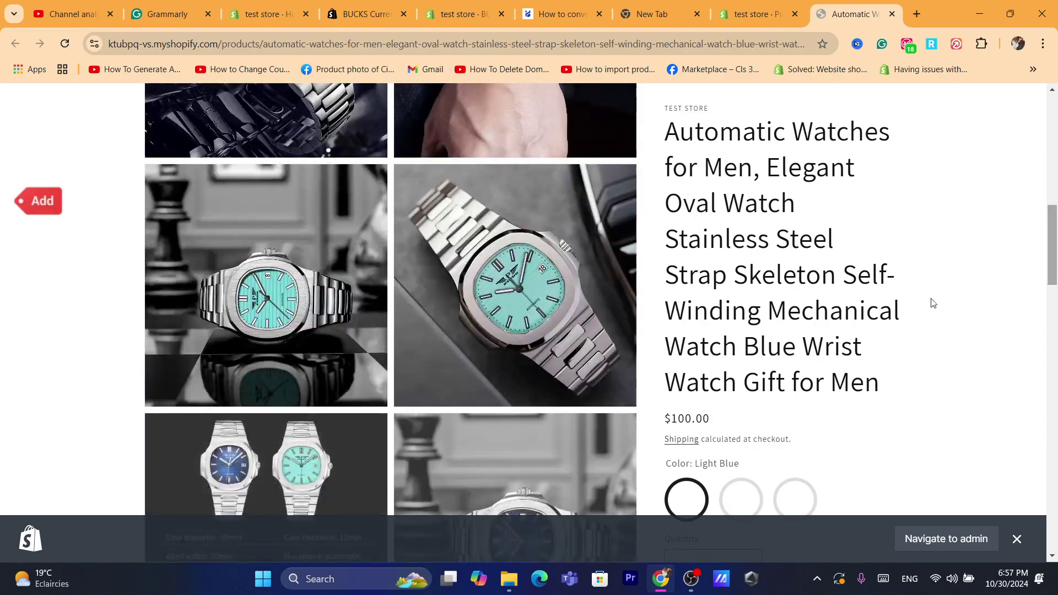
pyautogui.tripleClick(675, 420)
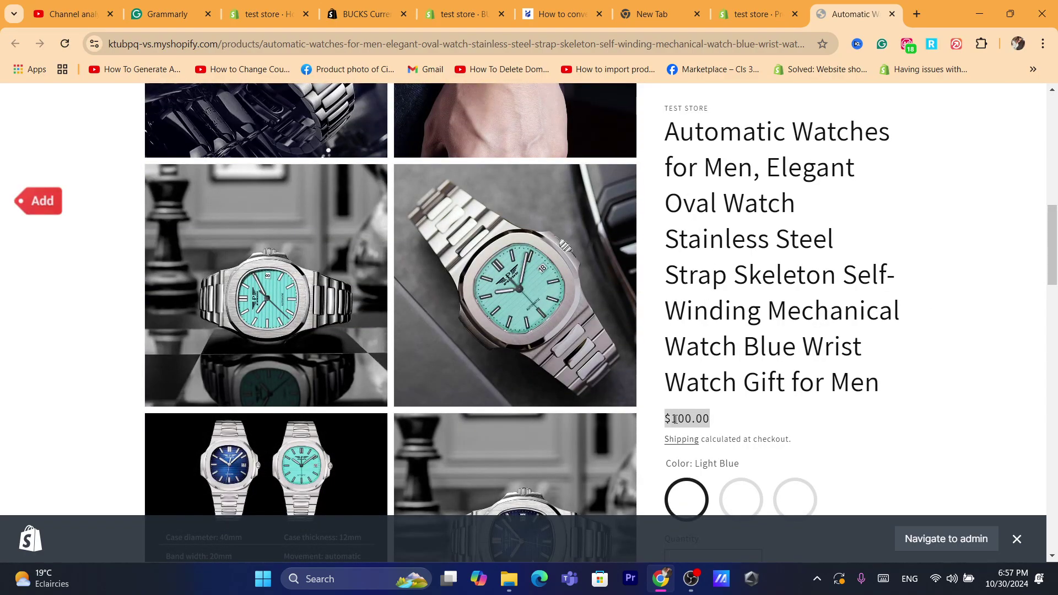
pyautogui.click(685, 181)
pyautogui.moveTo(667, 120); pyautogui.dragTo(904, 425)
pyautogui.click(821, 415)
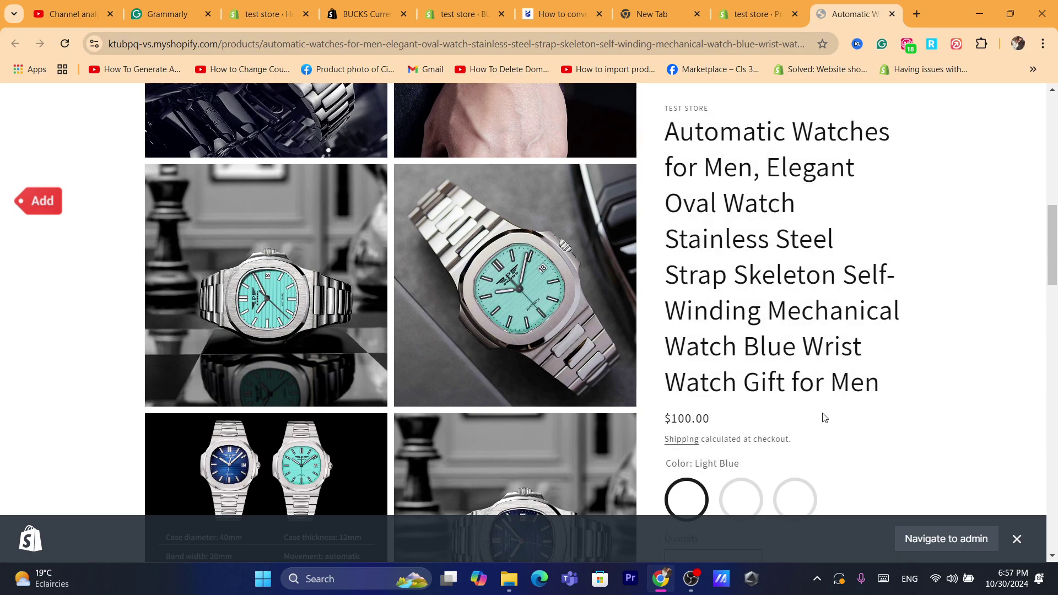
pyautogui.doubleClick(676, 423)
pyautogui.tripleClick(676, 422)
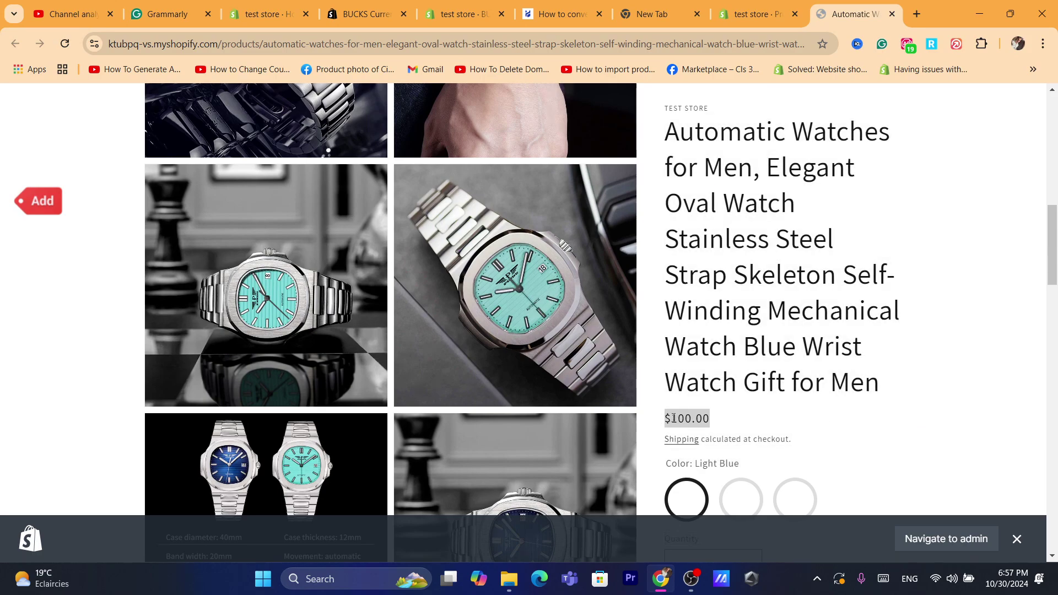
pyautogui.tripleClick(730, 419)
# - Highlight the product title together with the $100.00 price, then return to the admin Products list
pyautogui.tripleClick(707, 205)
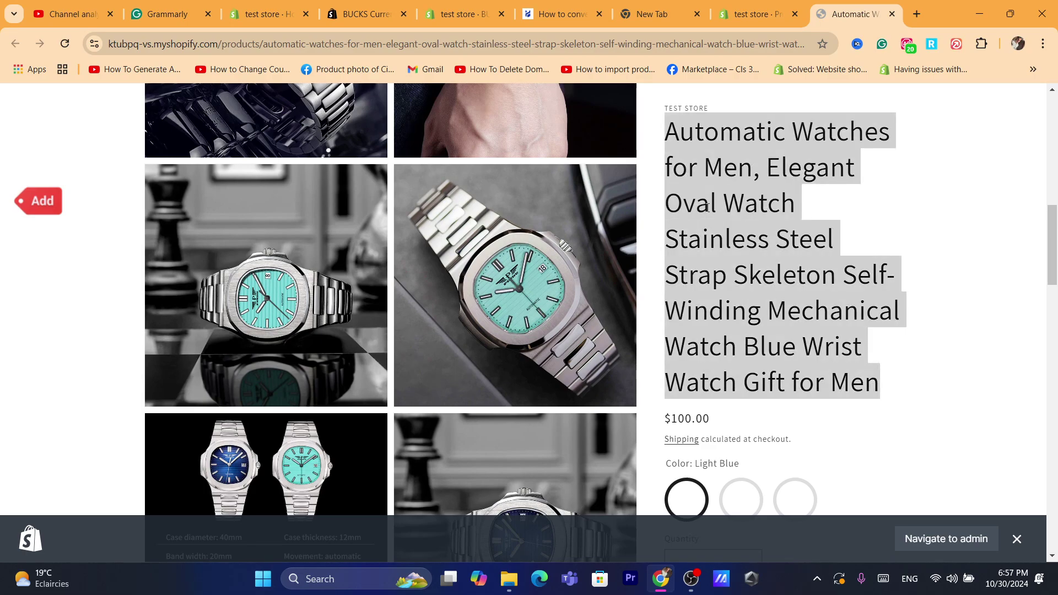
pyautogui.tripleClick(706, 418)
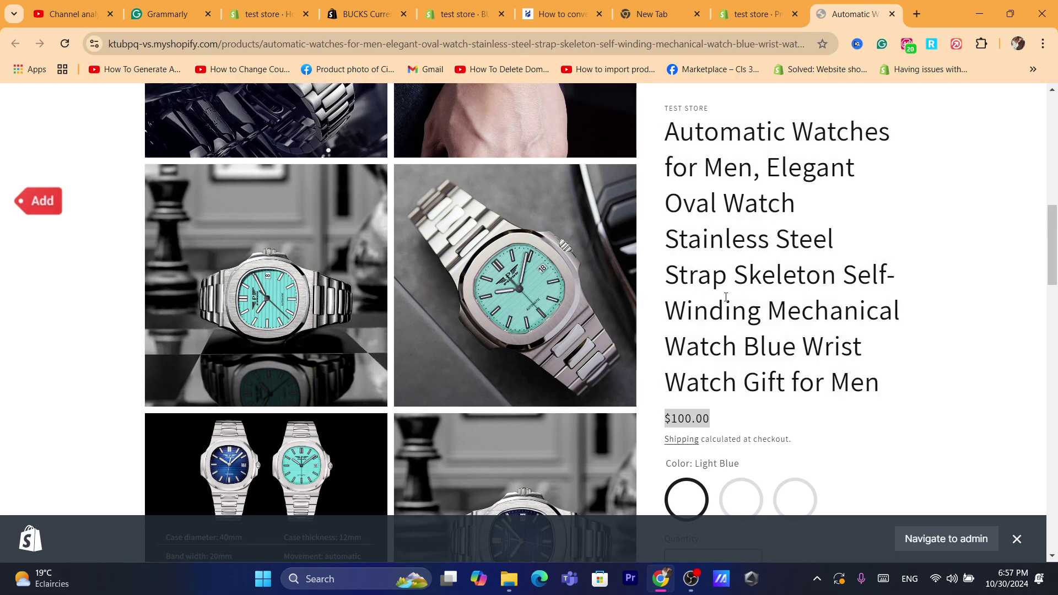
pyautogui.tripleClick(675, 124)
pyautogui.moveTo(675, 125); pyautogui.dragTo(881, 419)
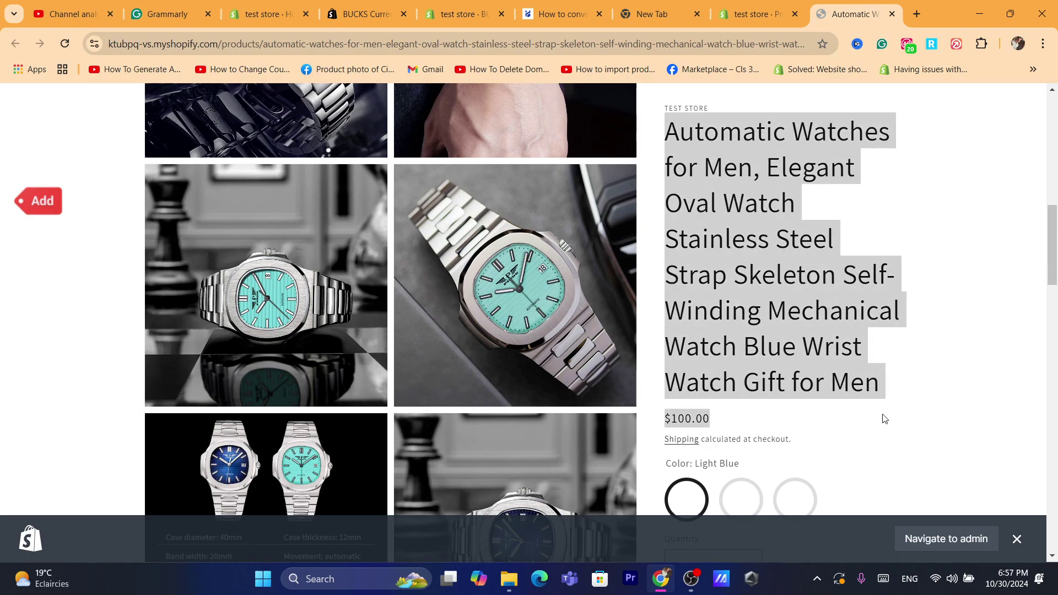
pyautogui.click(884, 419)
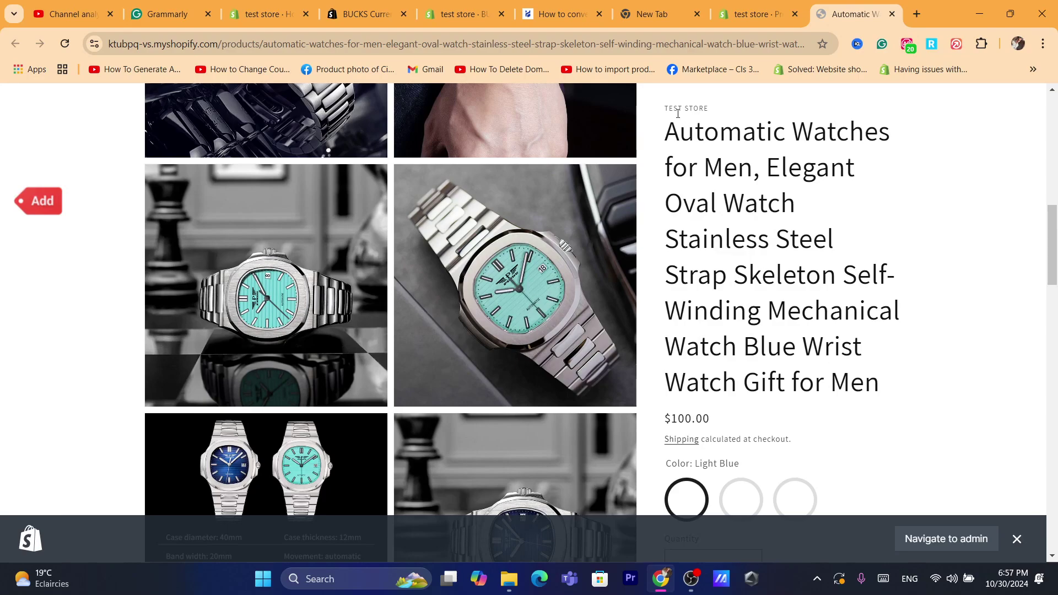
pyautogui.moveTo(678, 113); pyautogui.dragTo(663, 419)
pyautogui.click(878, 409)
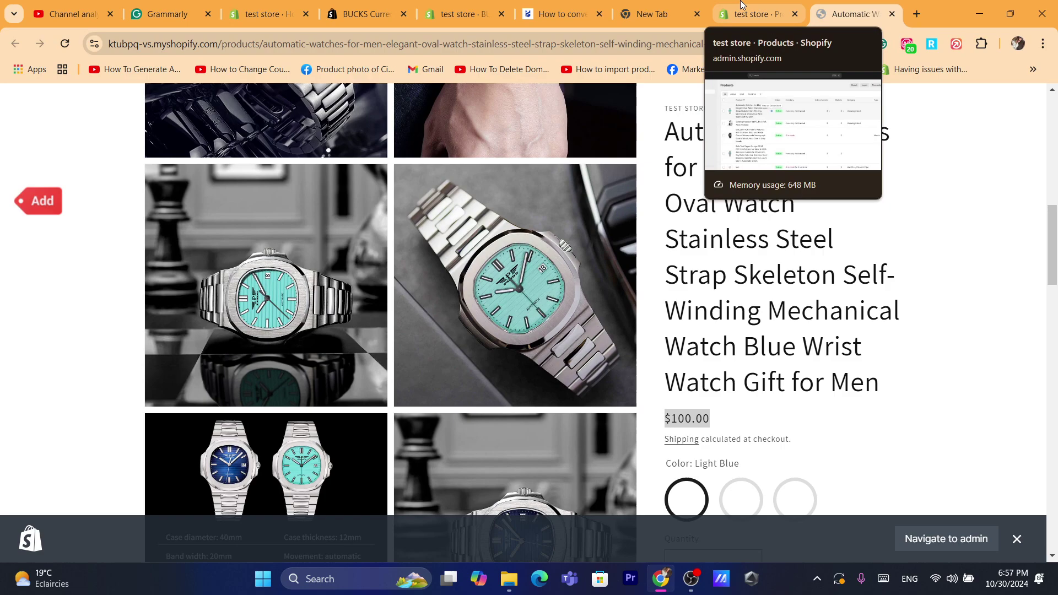
pyautogui.click(755, 14)
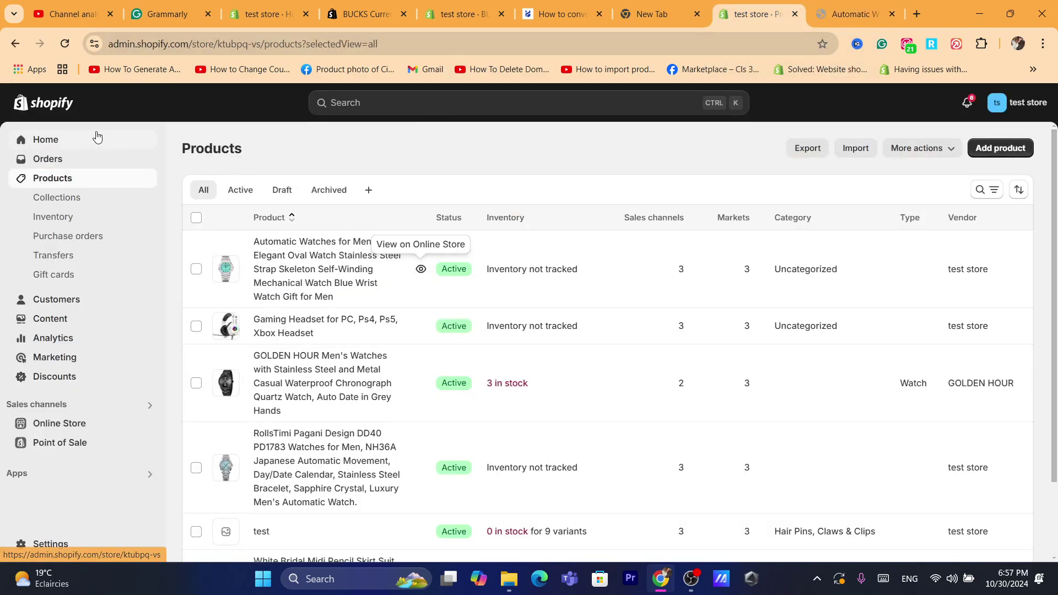
# - Visit the admin Home dashboard, then return to the watch's storefront product page
pyautogui.click(45, 140)
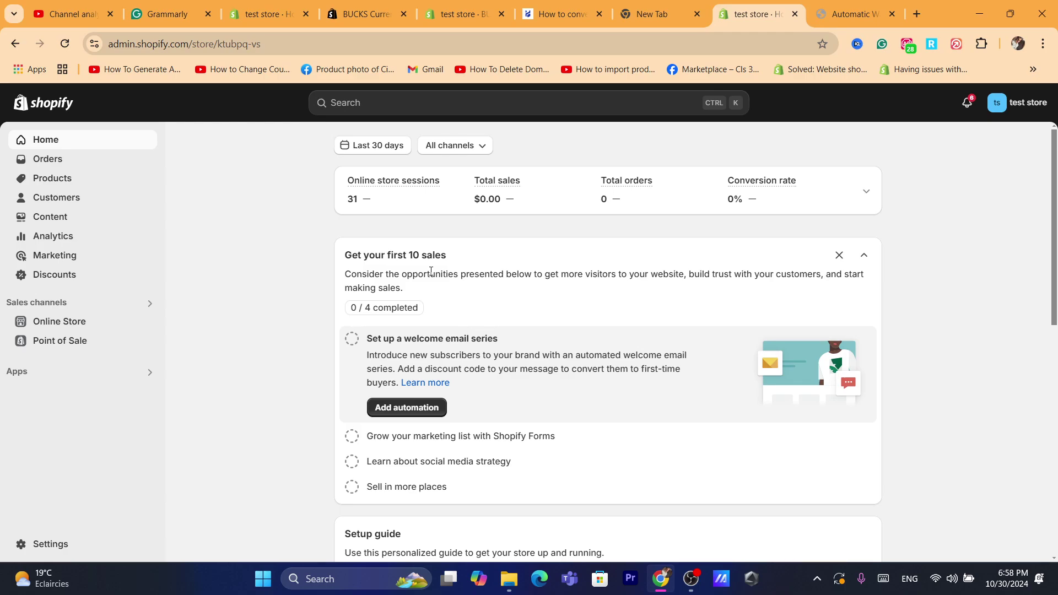
pyautogui.tripleClick(494, 288)
pyautogui.click(175, 227)
pyautogui.hotkey('ctrl', 'l')
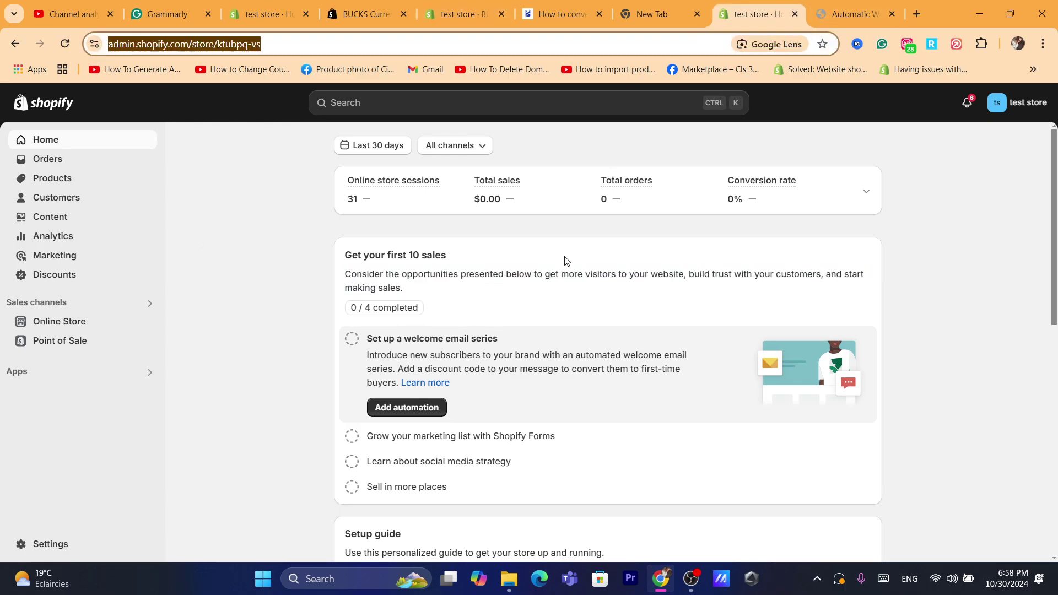
pyautogui.click(870, 5)
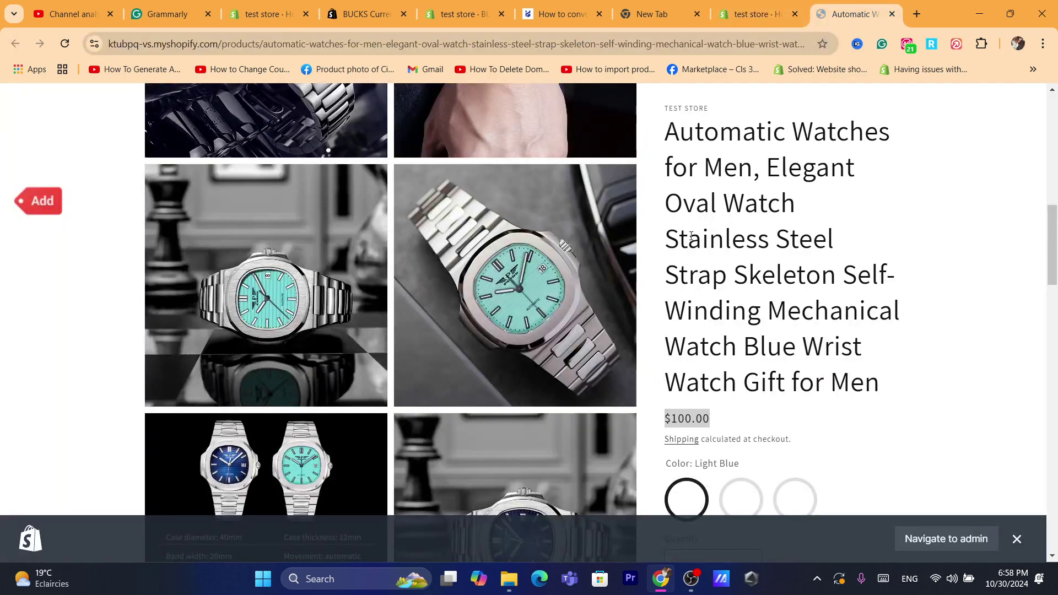
pyautogui.scroll(-2, 1056, 239)
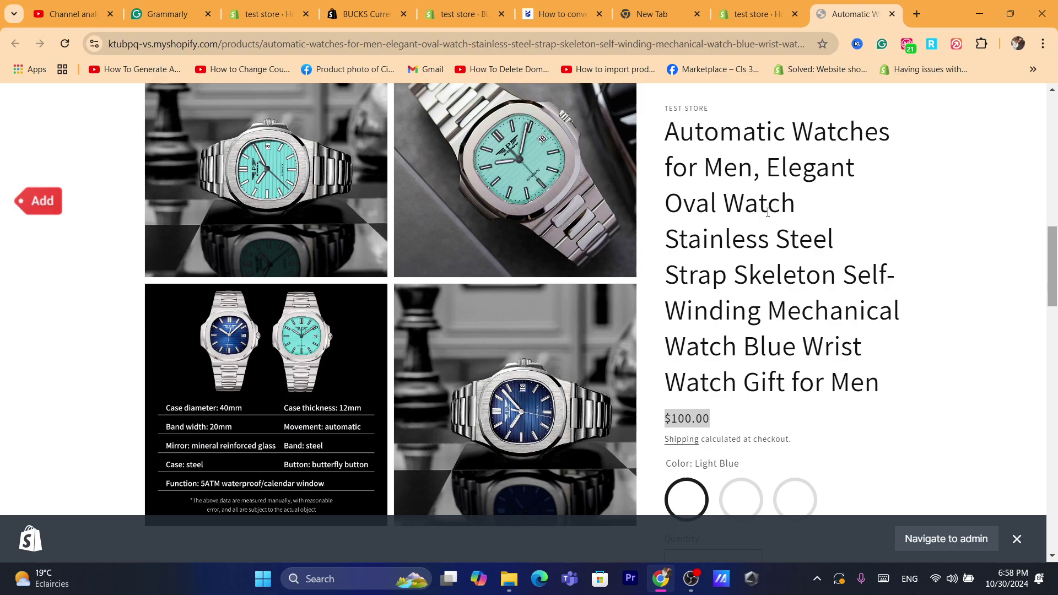
pyautogui.moveTo(673, 138); pyautogui.dragTo(898, 402)
pyautogui.click(725, 141)
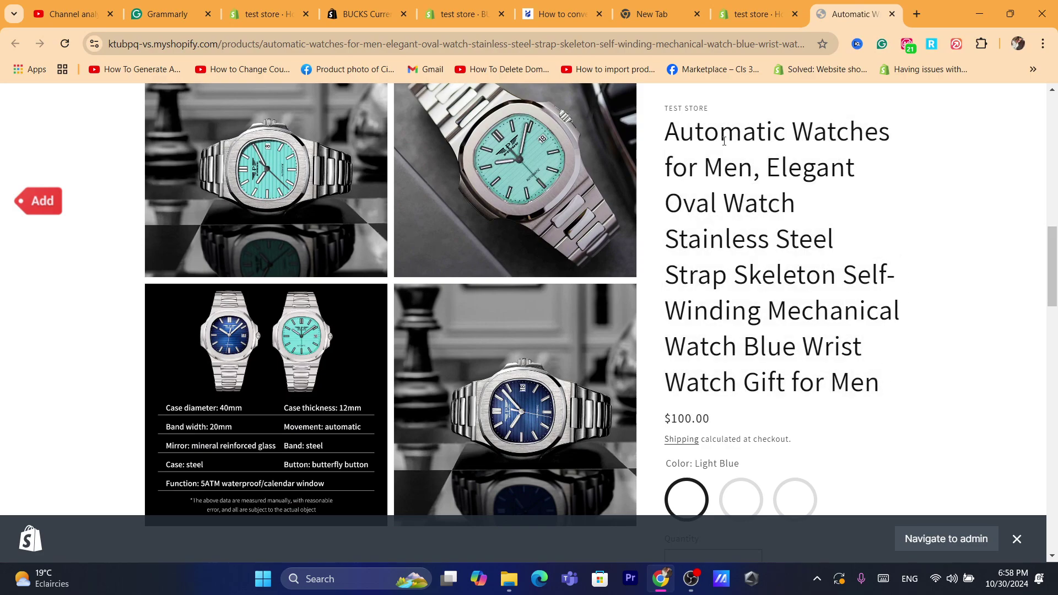
pyautogui.moveTo(676, 123); pyautogui.dragTo(893, 385)
pyautogui.click(843, 271)
pyautogui.scroll(-2, 711, 267)
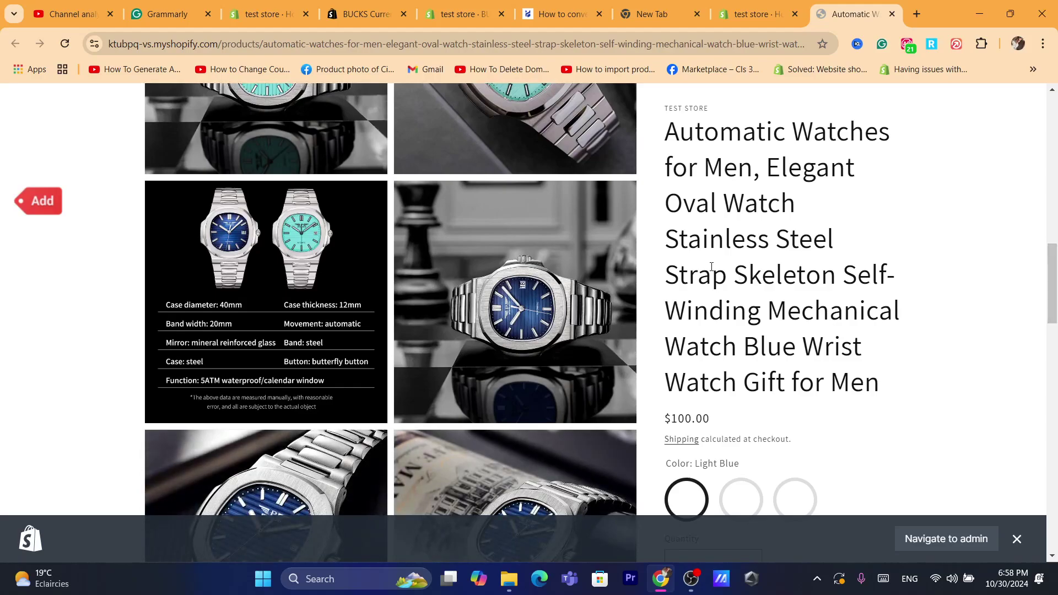
pyautogui.moveTo(668, 132); pyautogui.dragTo(874, 384)
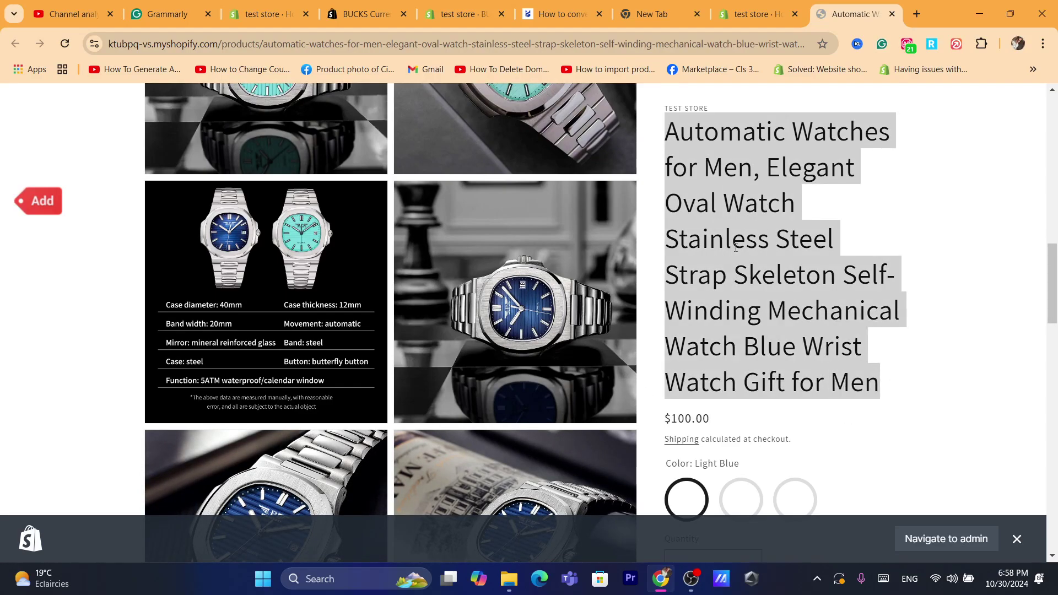
pyautogui.scroll(-10, 885, 296)
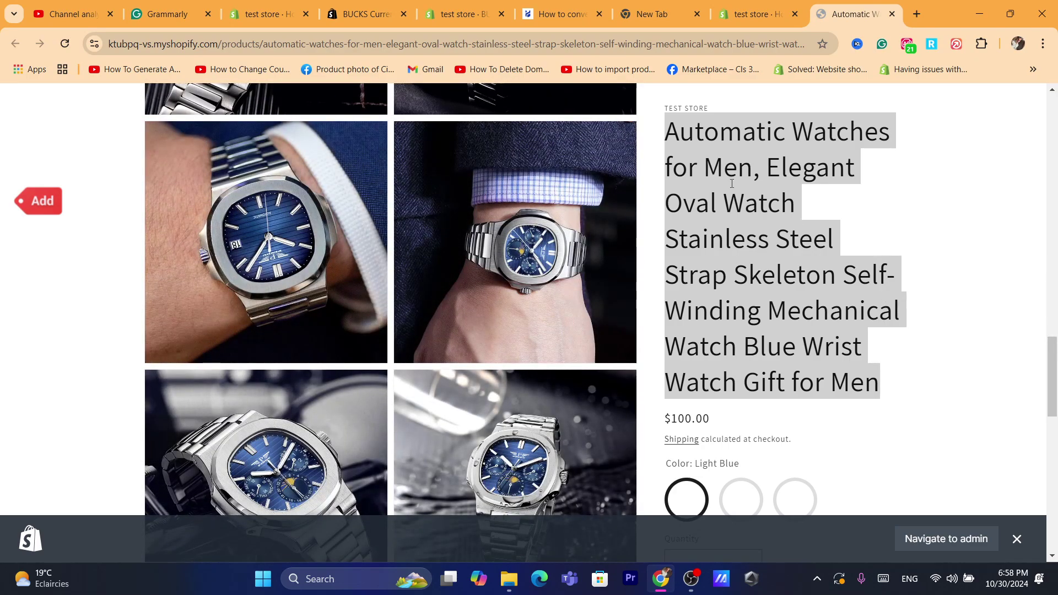
pyautogui.moveTo(678, 122); pyautogui.dragTo(771, 182)
pyautogui.moveTo(864, 385); pyautogui.dragTo(891, 391)
pyautogui.click(893, 392)
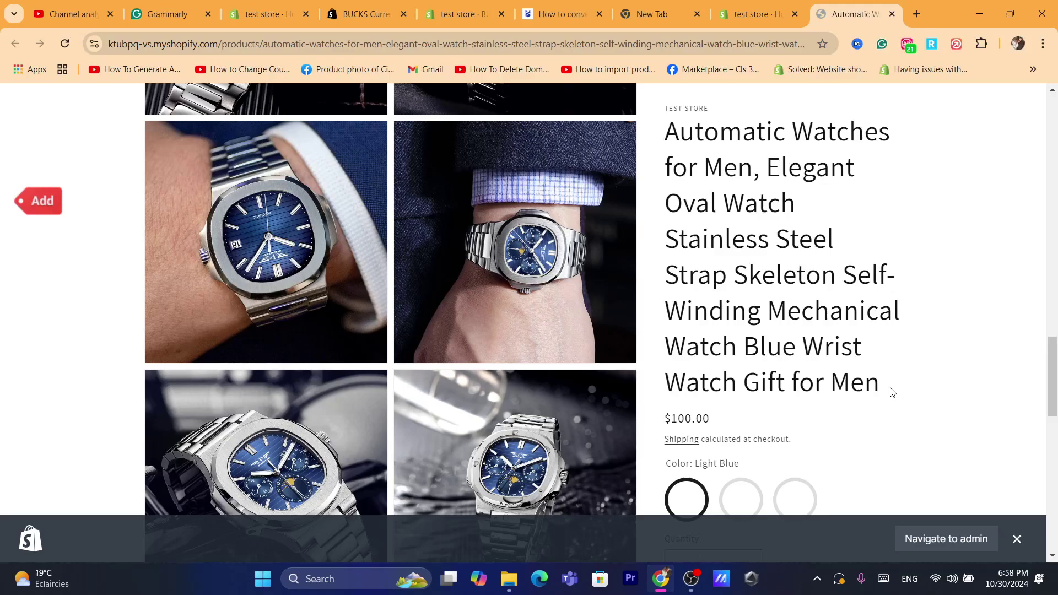
pyautogui.tripleClick(695, 131)
pyautogui.click(695, 131)
# - Return to the admin home tab and highlight the getting-sales paragraph
pyautogui.click(786, 13)
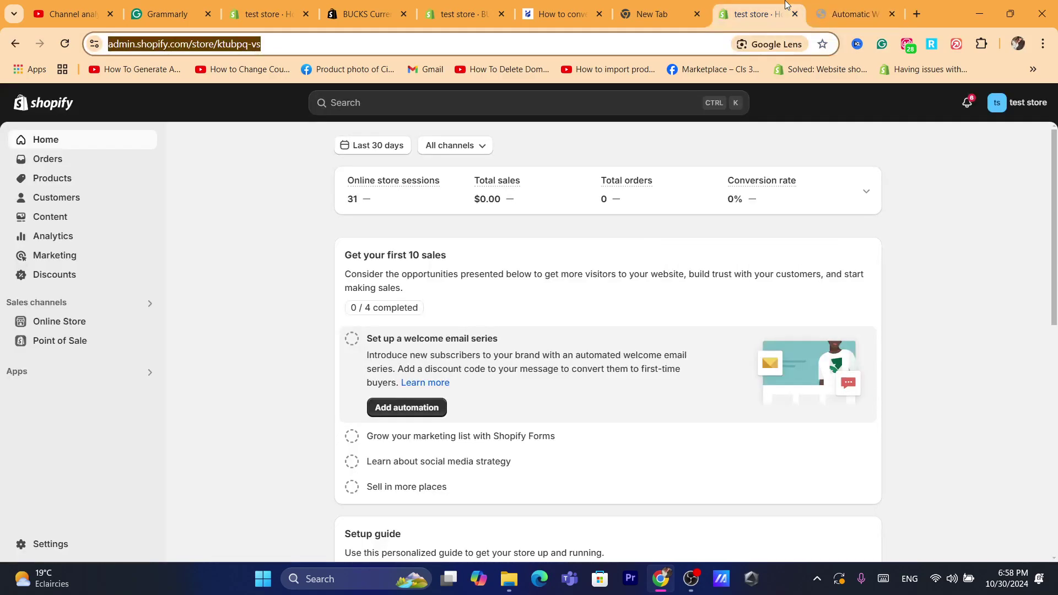
pyautogui.tripleClick(571, 274)
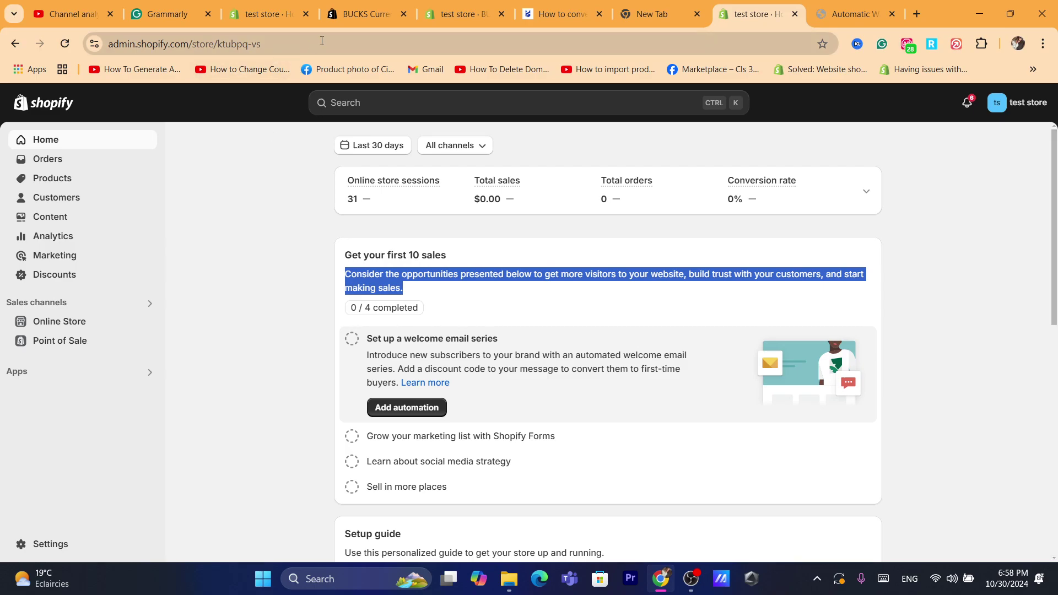
pyautogui.click(275, 51)
pyautogui.click(292, 296)
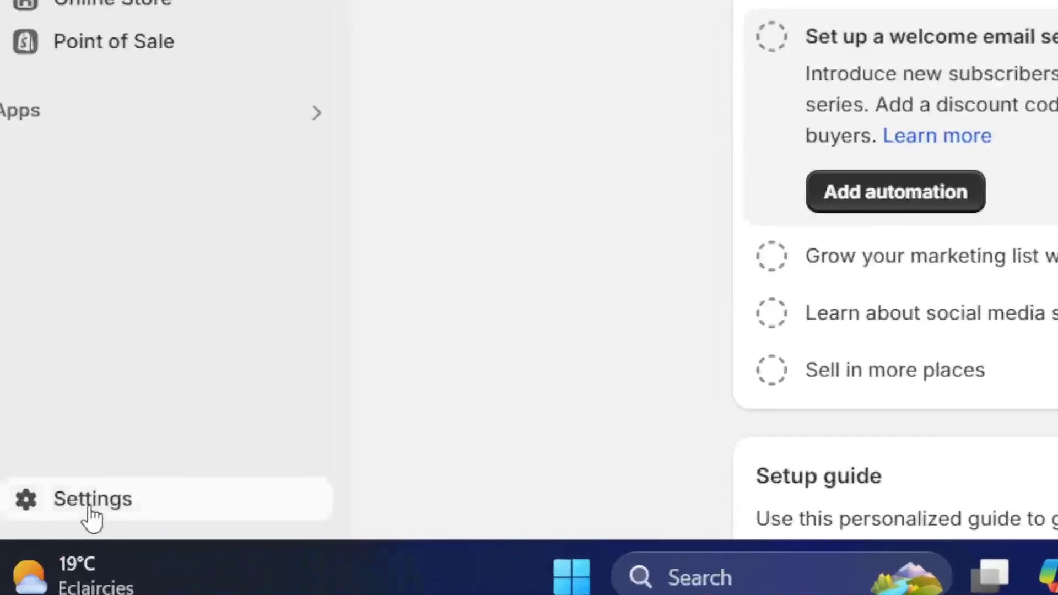
# - Open the Shopify App Store from Settings > Apps and sales channels
pyautogui.click(49, 546)
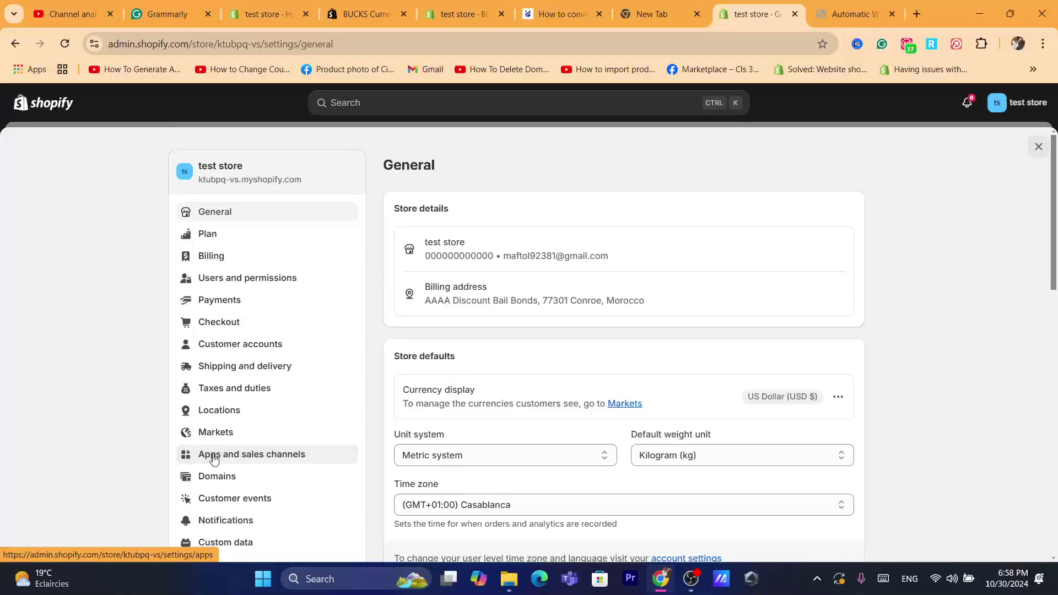
pyautogui.click(427, 297)
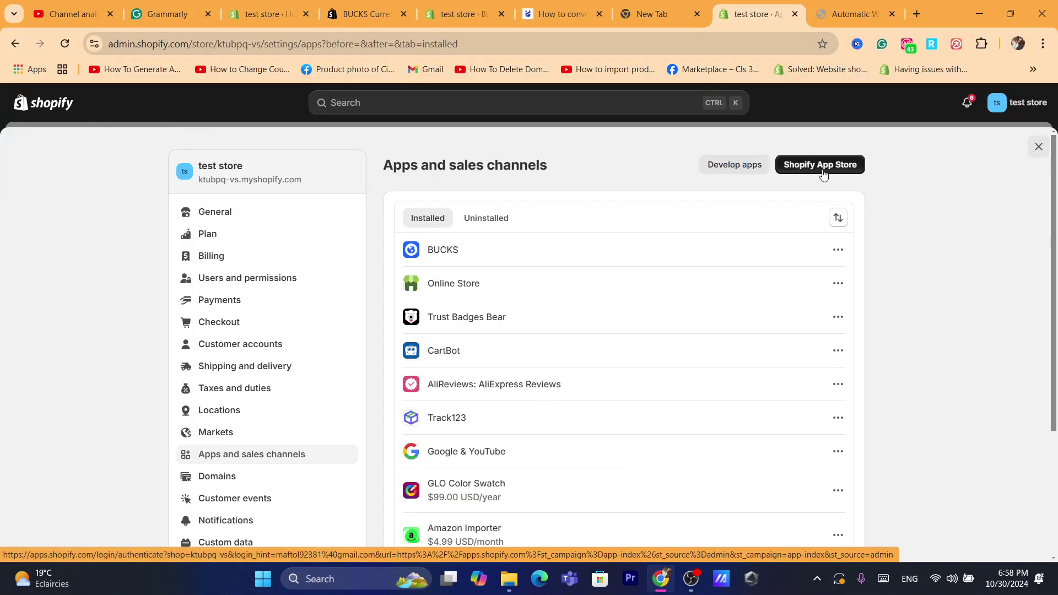
pyautogui.click(820, 167)
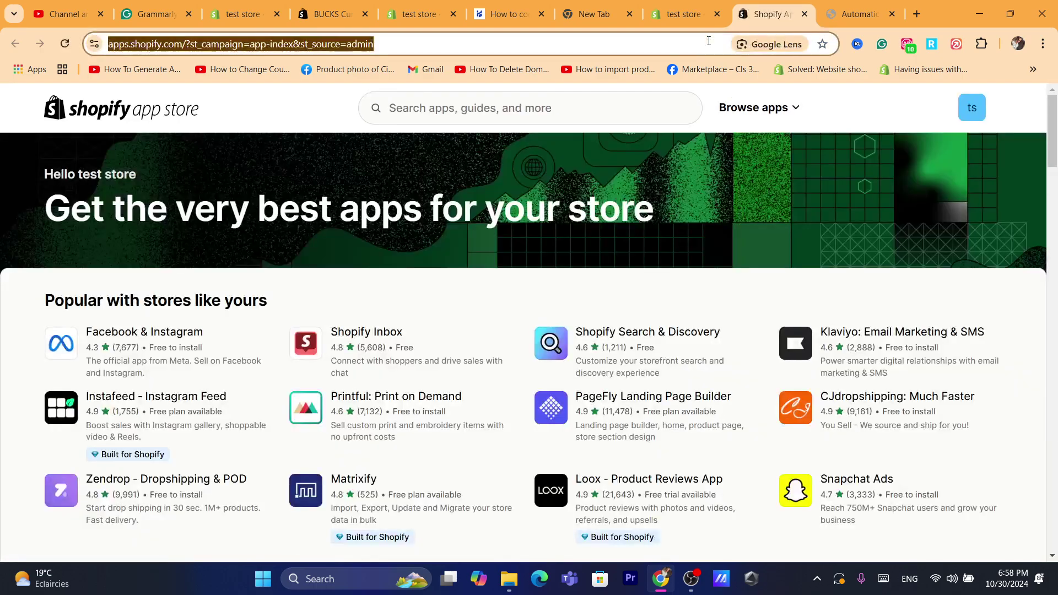
# - Search the App Store for currency converter and open the BUCKS Currency Converter PRO++ listing
pyautogui.click(444, 106)
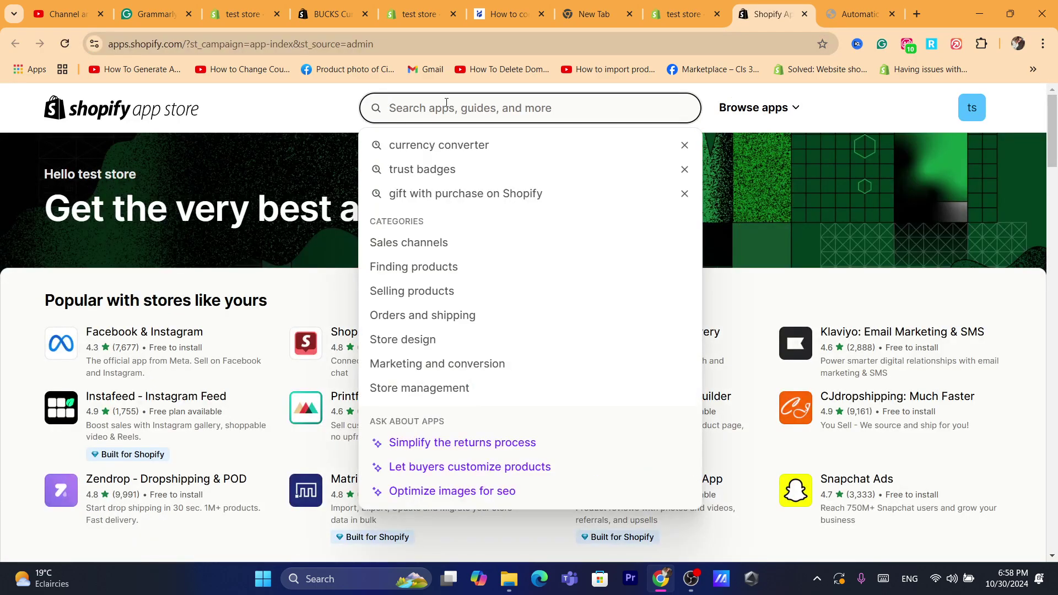
pyautogui.click(449, 143)
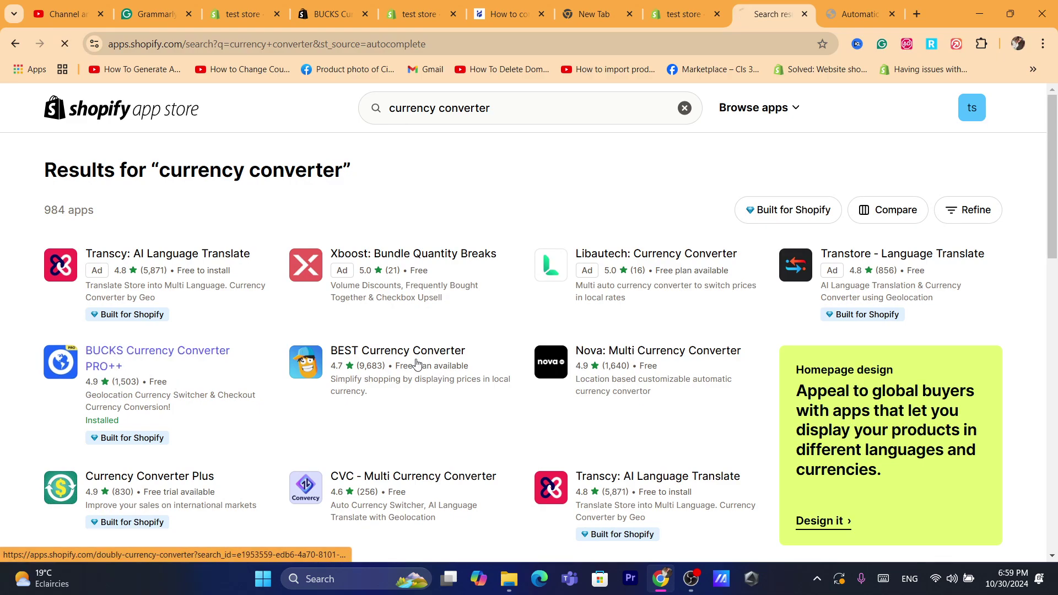
pyautogui.click(101, 352)
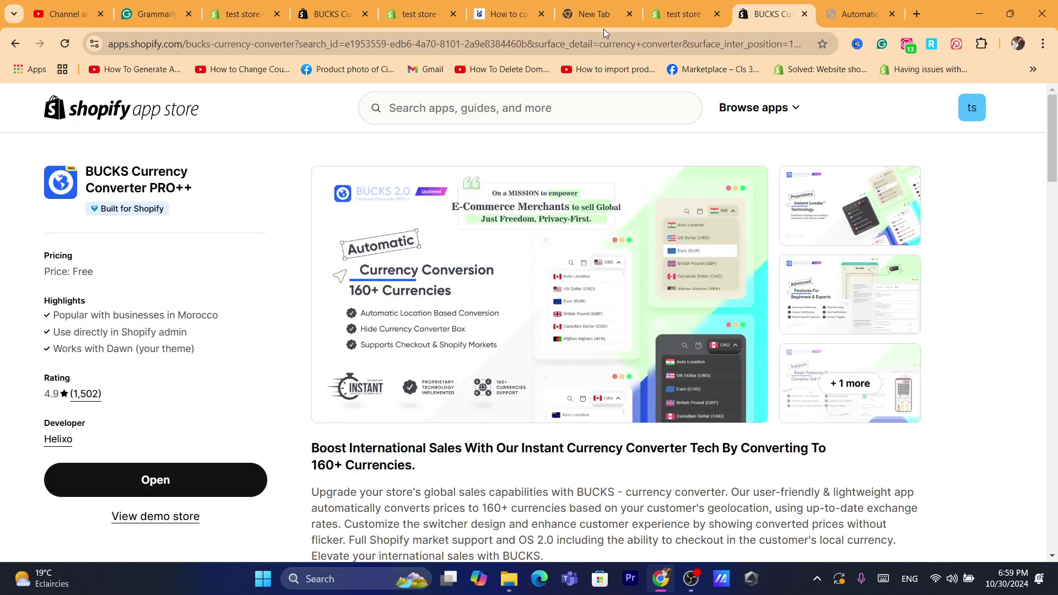
# - Choose Uninstall for BUCKS in the admin's installed apps list
pyautogui.click(683, 14)
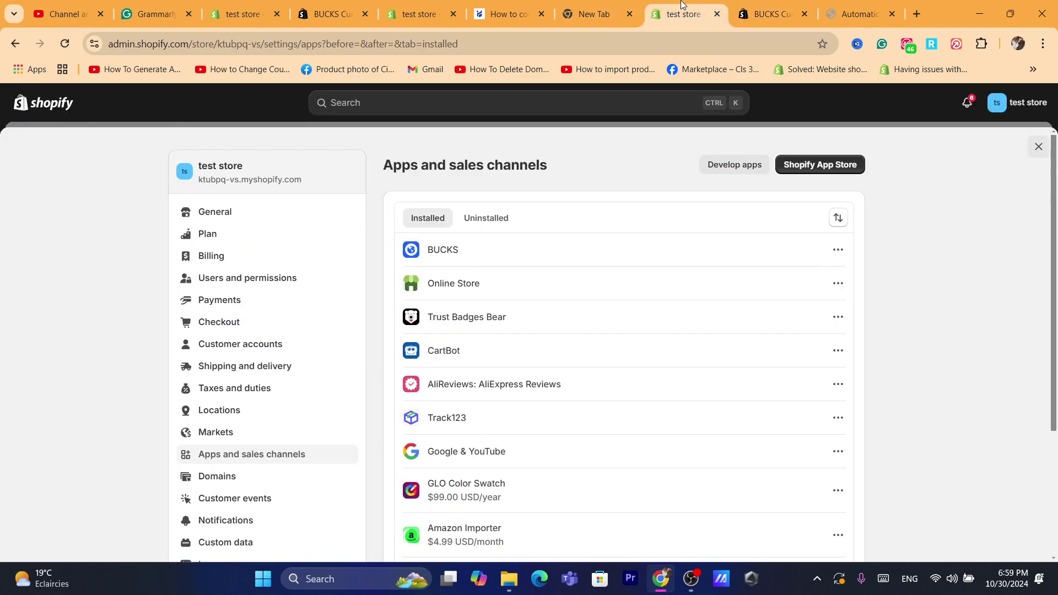
pyautogui.click(837, 250)
pyautogui.click(805, 349)
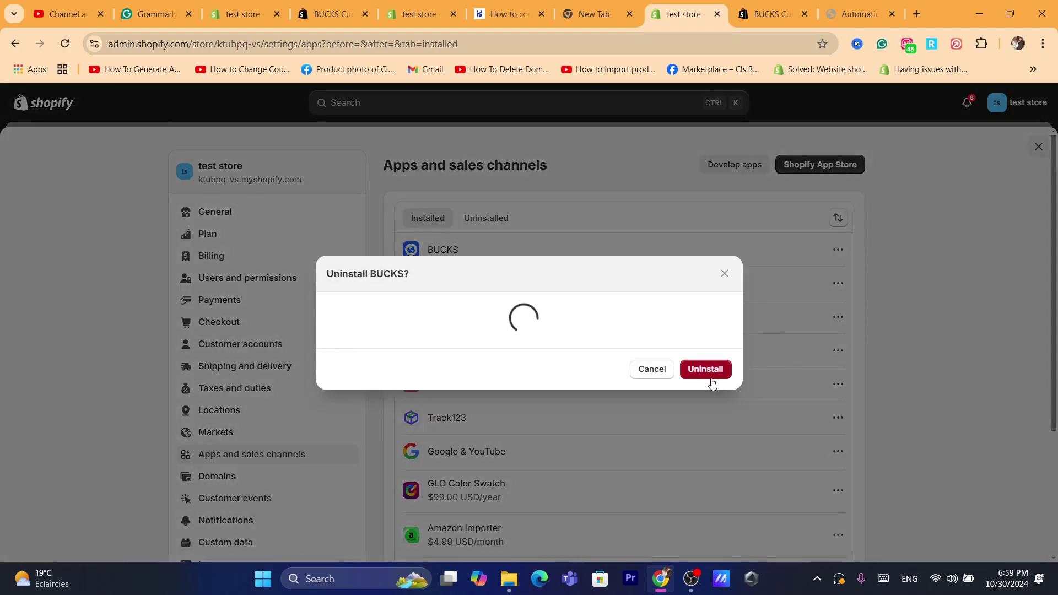
# - Confirm the BUCKS uninstall, refresh its App Store listing and start reinstalling it
pyautogui.click(692, 401)
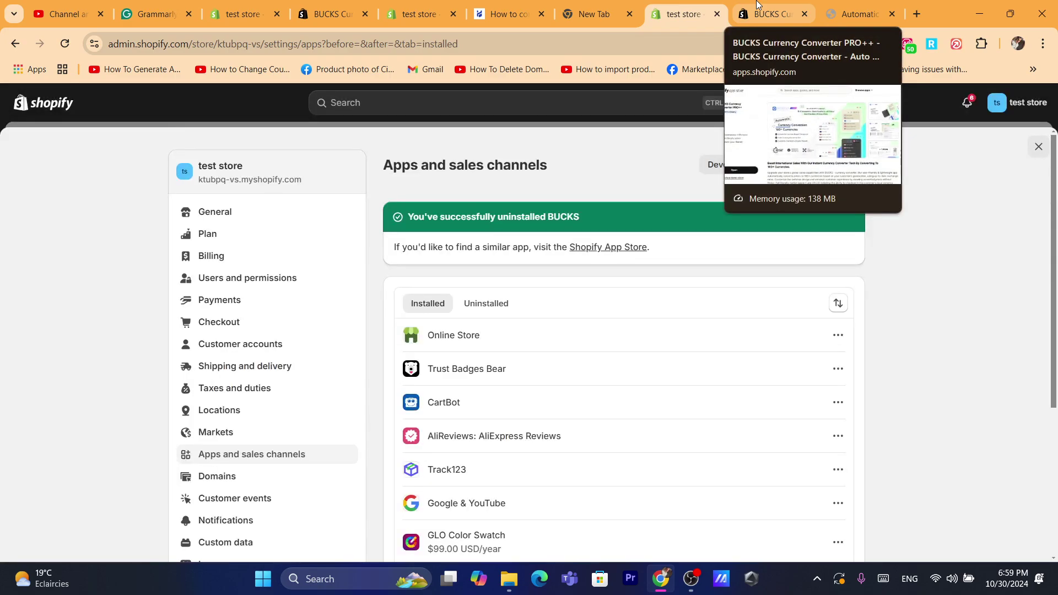
pyautogui.click(757, 6)
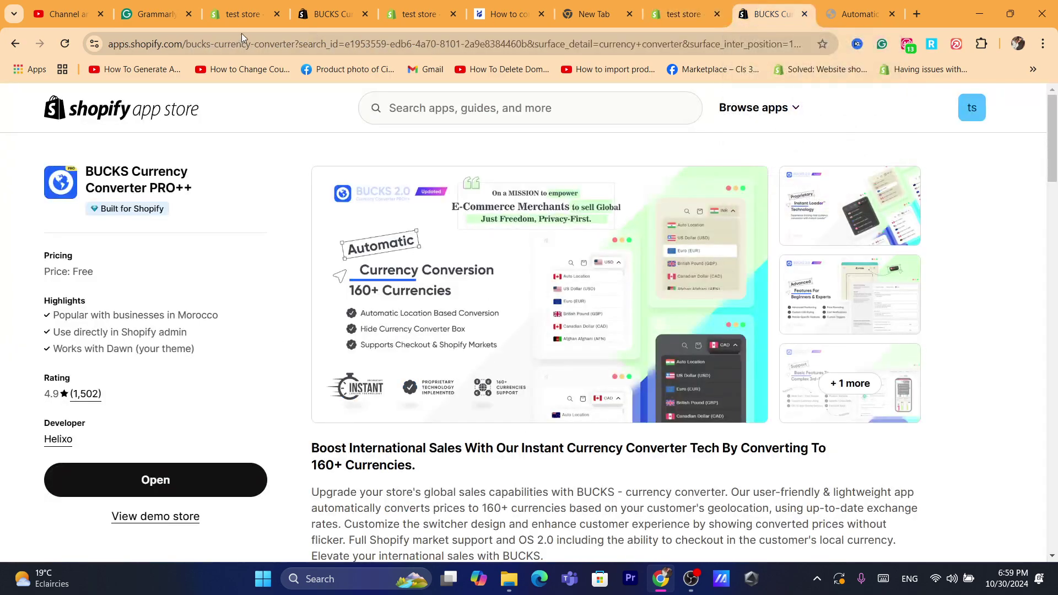
pyautogui.click(61, 37)
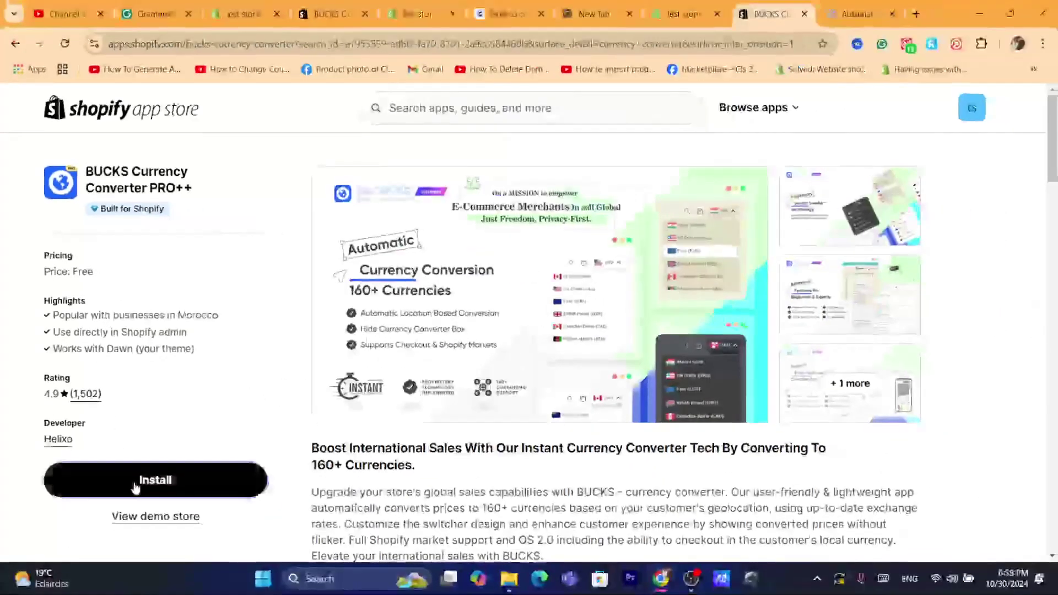
pyautogui.click(156, 480)
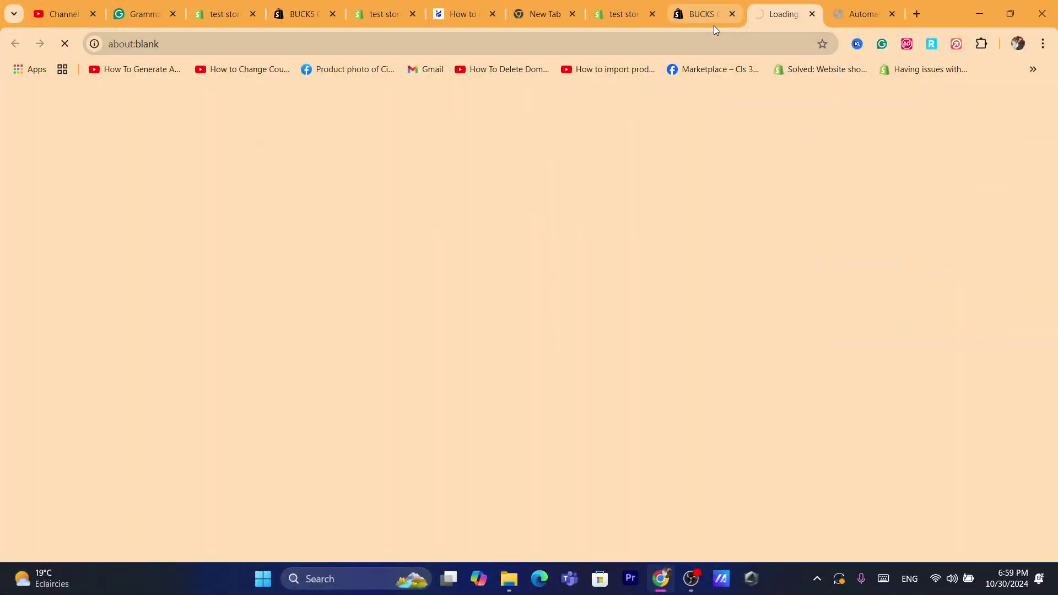
# - Approve BUCKS's requested data access and install the app
pyautogui.click(726, 42)
pyautogui.write('s')
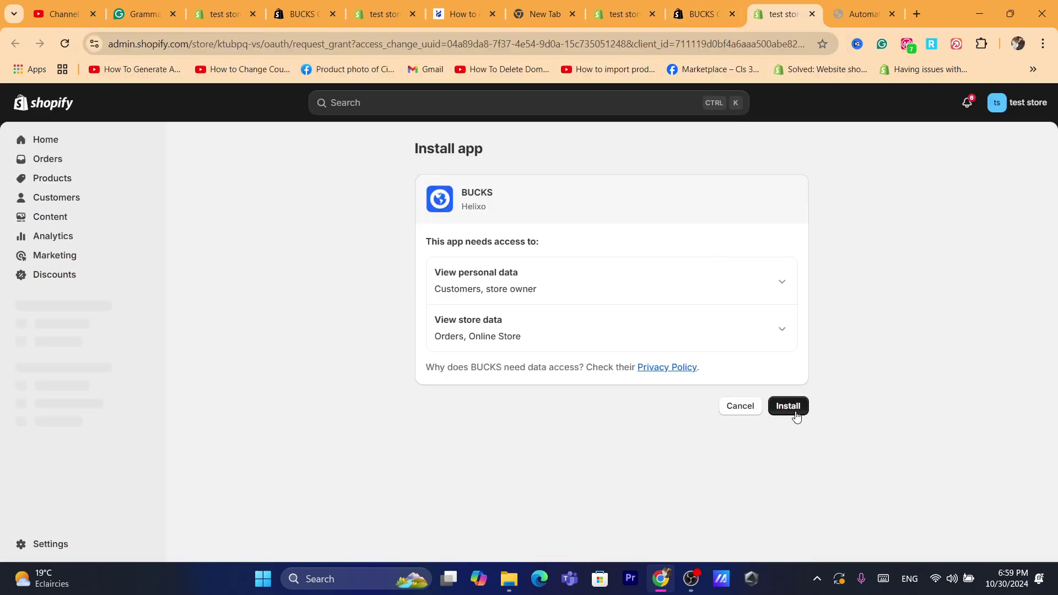
pyautogui.click(793, 409)
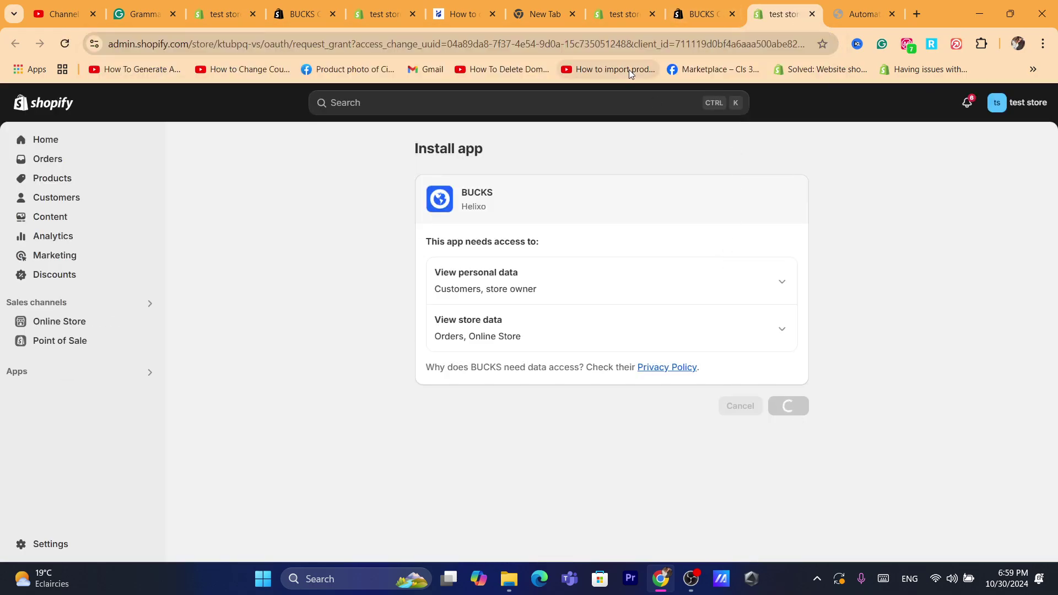
pyautogui.click(699, 48)
pyautogui.moveTo(698, 49); pyautogui.dragTo(699, 50)
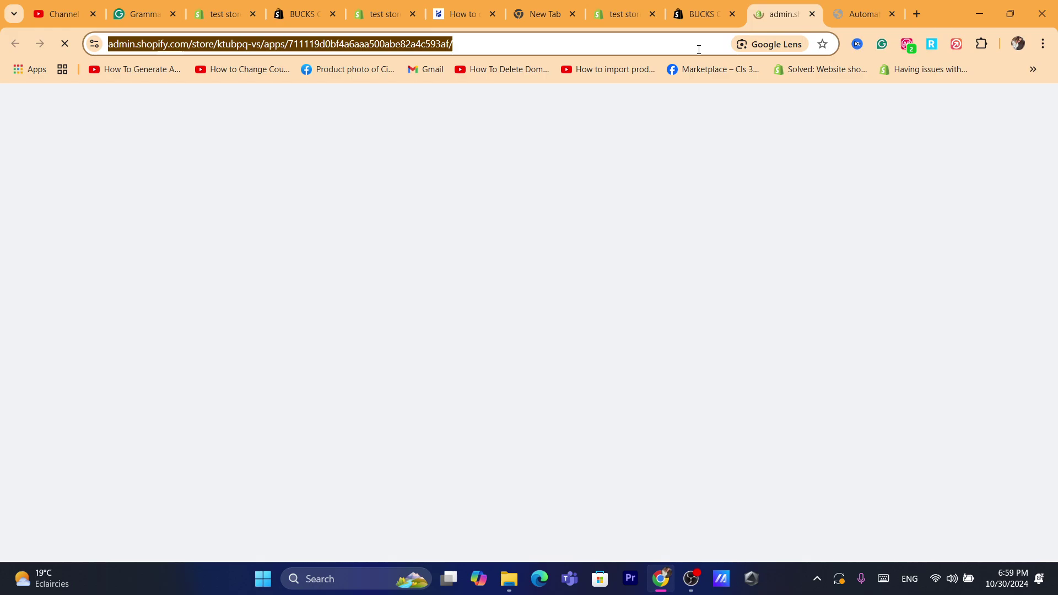
# - Highlight the Dashboard heading on the reinstalled BUCKS app
pyautogui.click(566, 43)
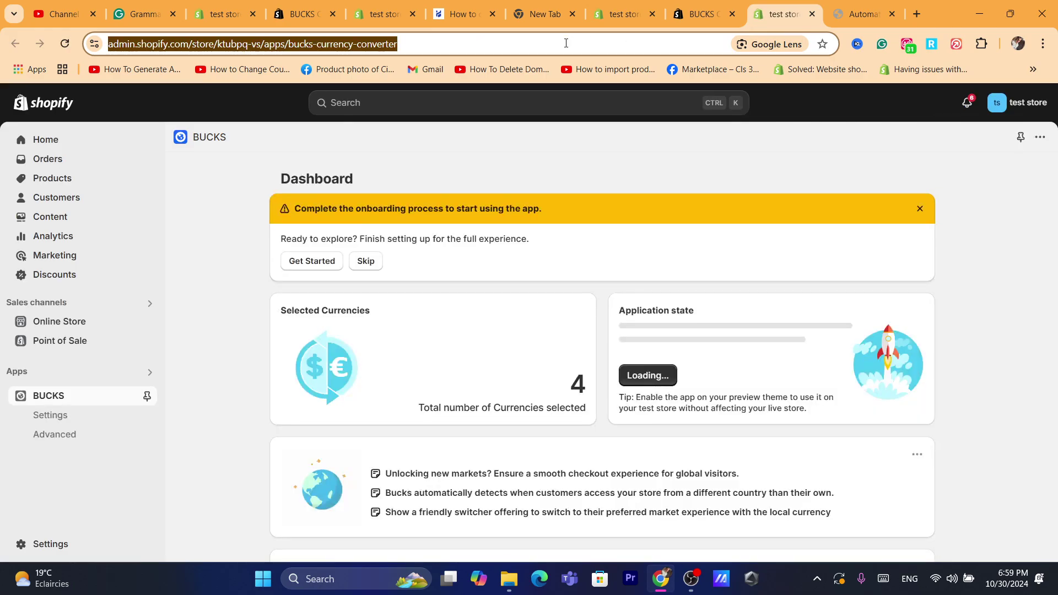
pyautogui.doubleClick(341, 175)
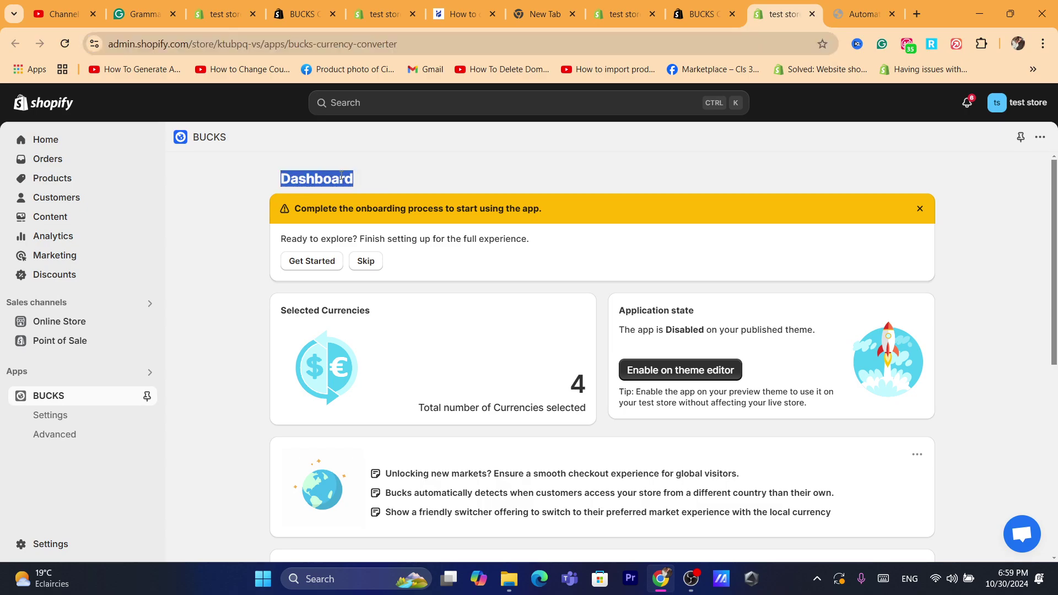
pyautogui.click(342, 177)
pyautogui.doubleClick(342, 179)
pyautogui.click(418, 176)
pyautogui.doubleClick(336, 173)
pyautogui.click(417, 182)
pyautogui.doubleClick(417, 183)
# - Review the onboarding reminder, then start onboarding and scroll to the 1-of-3 setup checklist
pyautogui.tripleClick(360, 202)
pyautogui.doubleClick(331, 184)
pyautogui.tripleClick(352, 220)
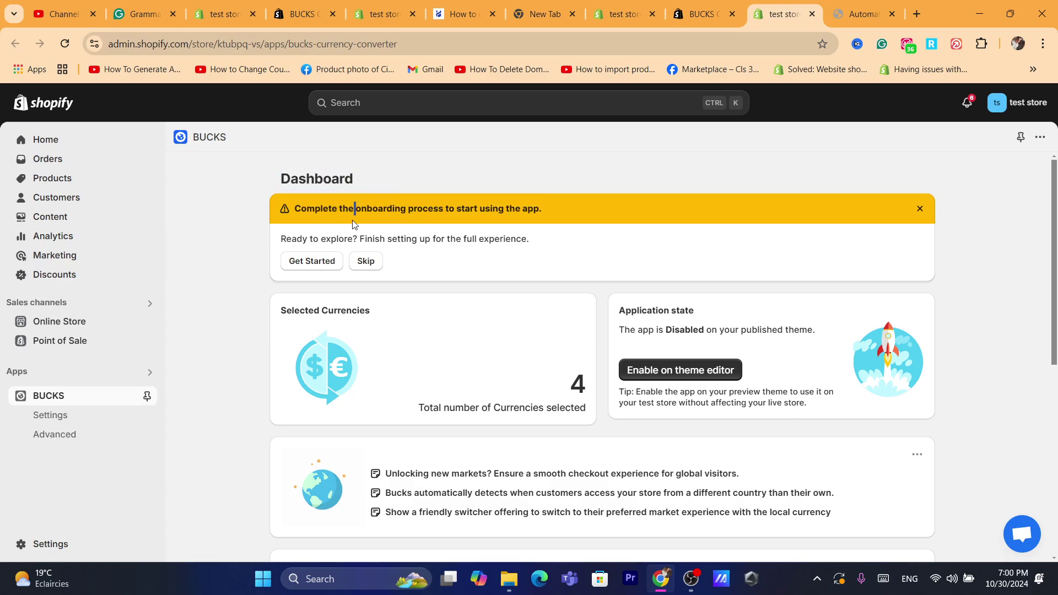
pyautogui.doubleClick(324, 184)
pyautogui.click(426, 210)
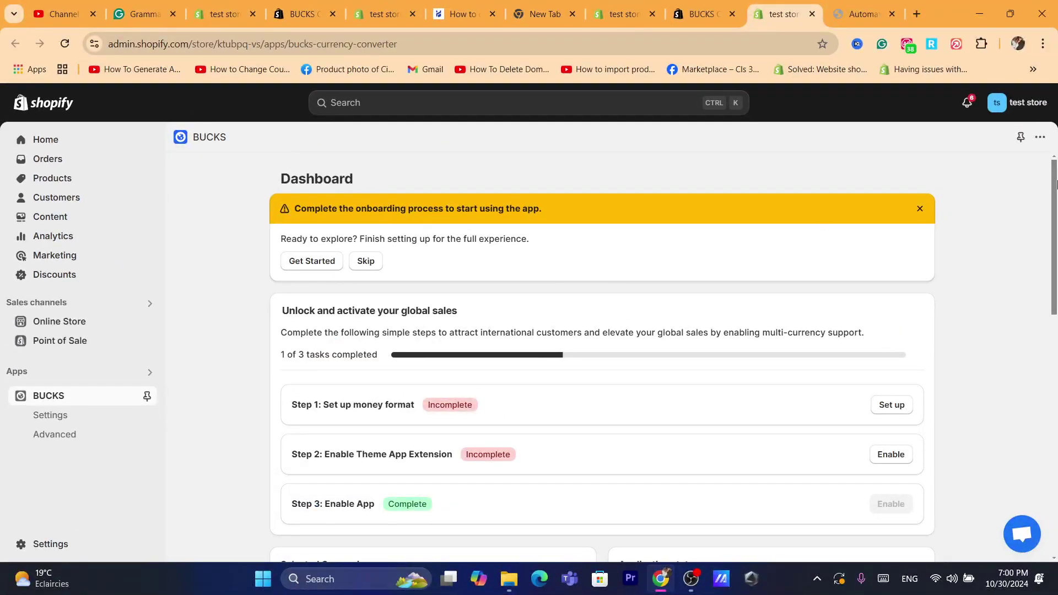
pyautogui.scroll(-2, 524, 268)
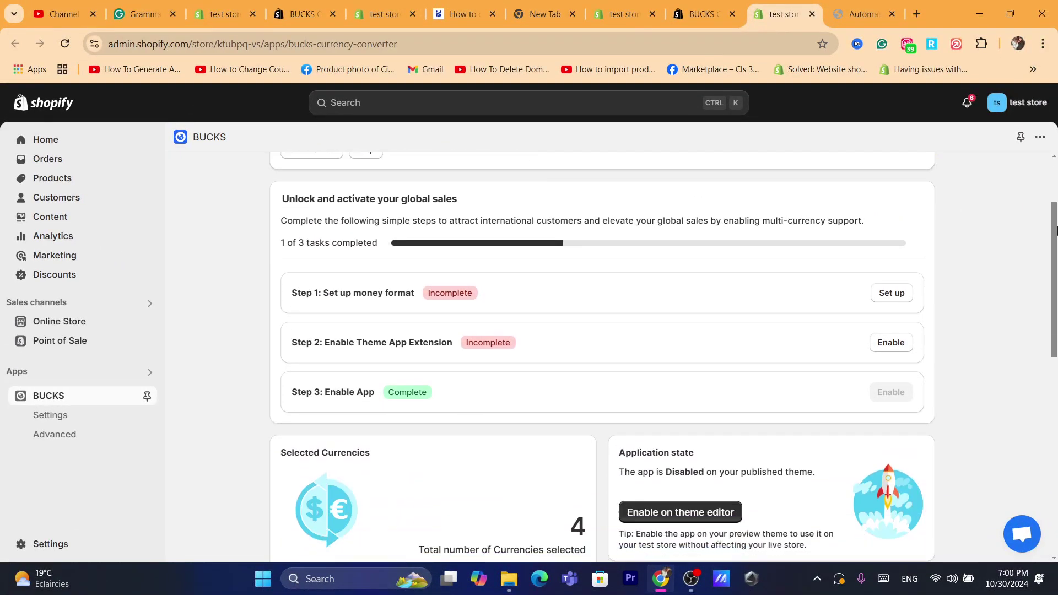
# - Expand BUCKS's money format step and open the store's currency formatting editor
pyautogui.click(893, 292)
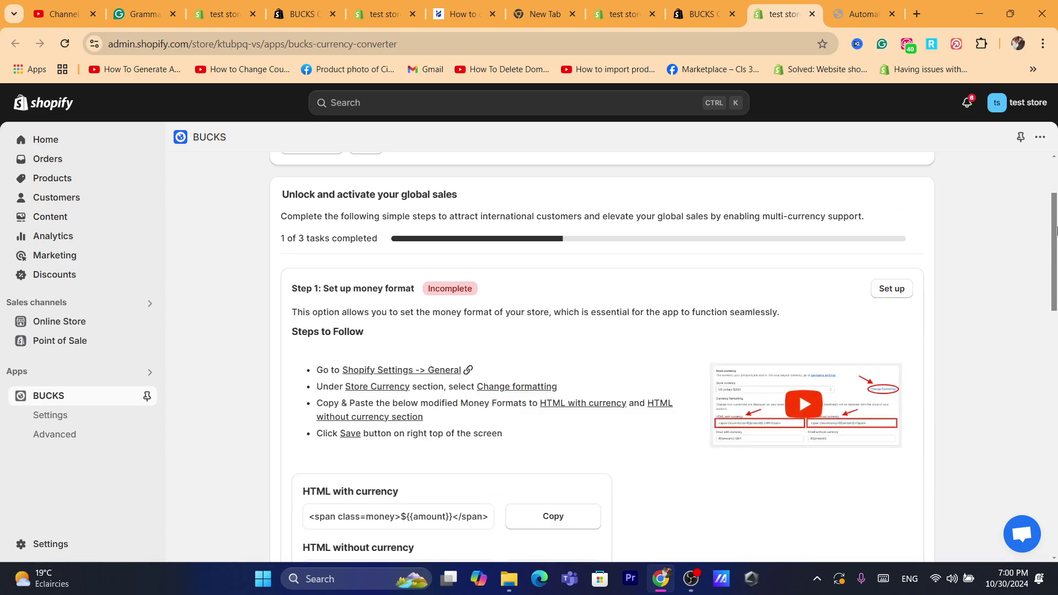
pyautogui.scroll(-2, 1056, 231)
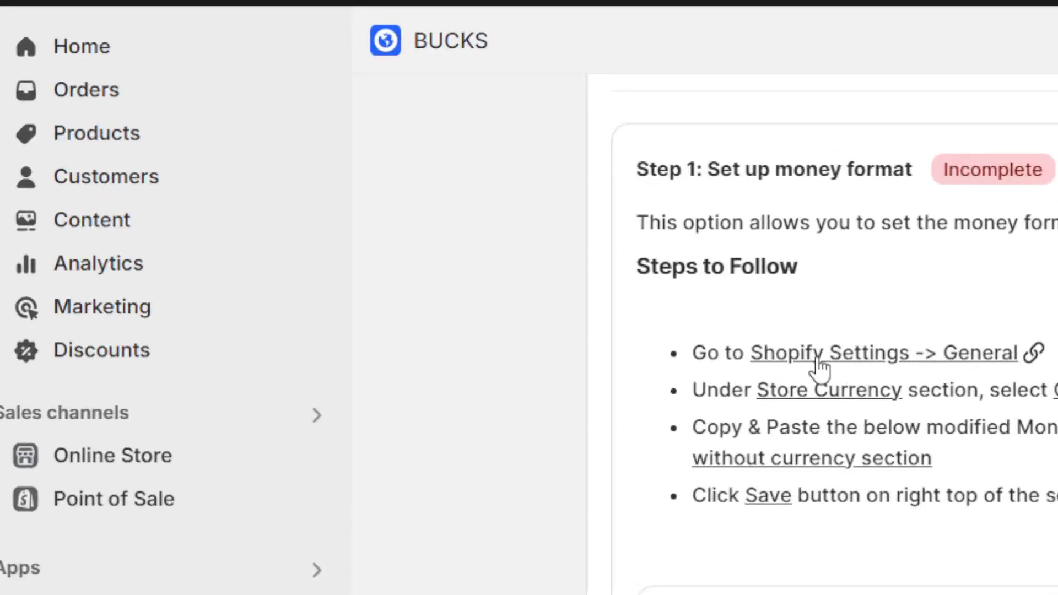
pyautogui.click(820, 358)
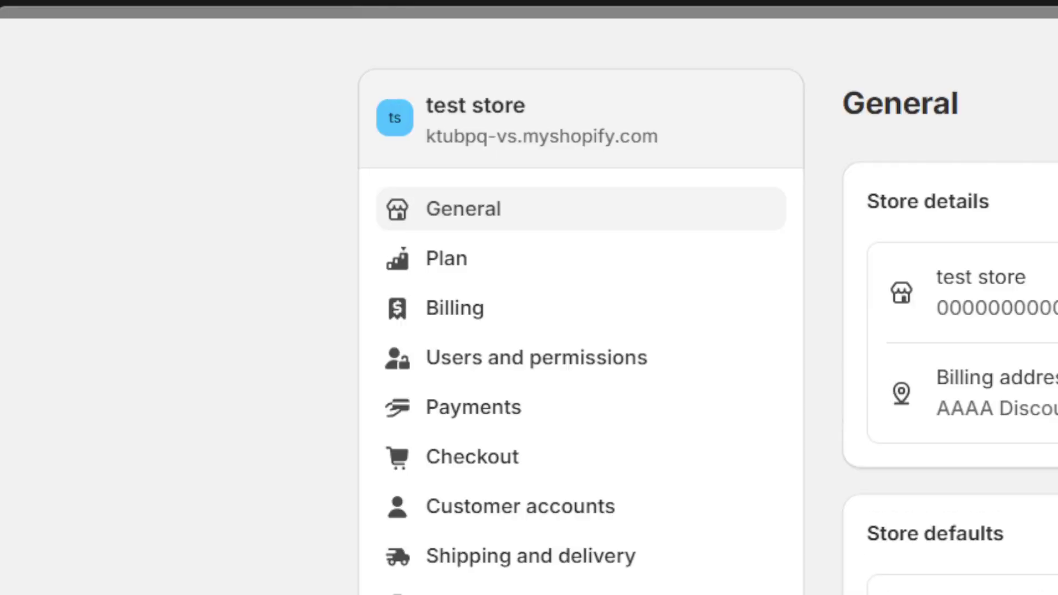
pyautogui.write('SS')
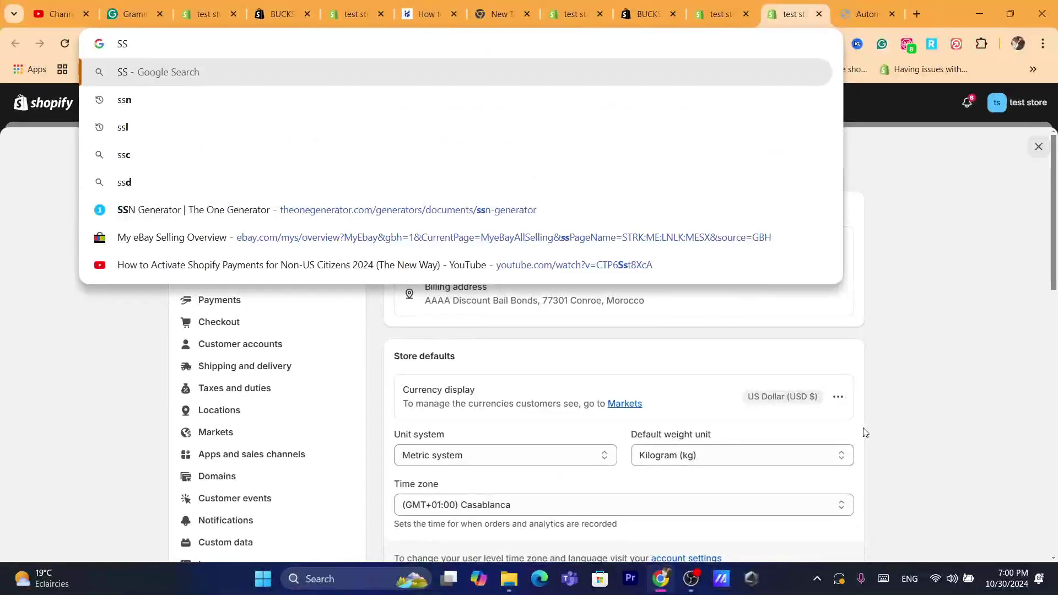
pyautogui.click(864, 433)
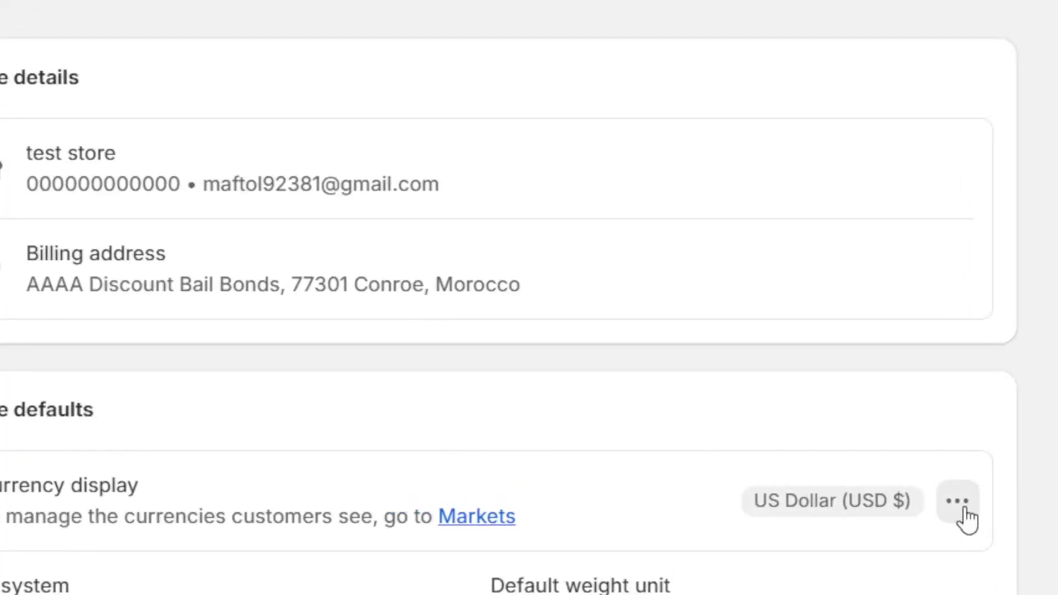
pyautogui.click(839, 407)
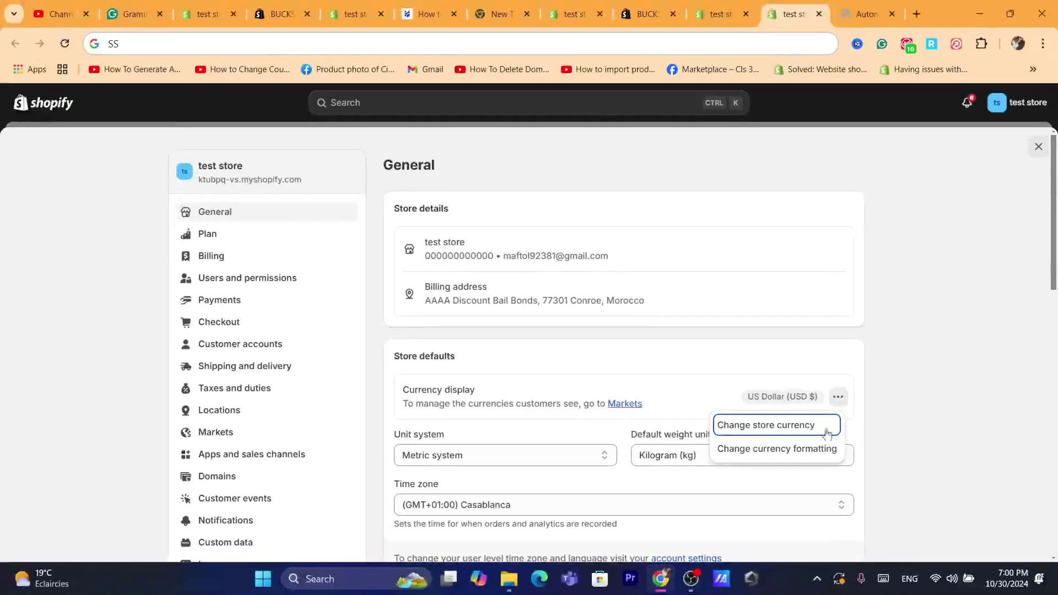
pyautogui.click(764, 457)
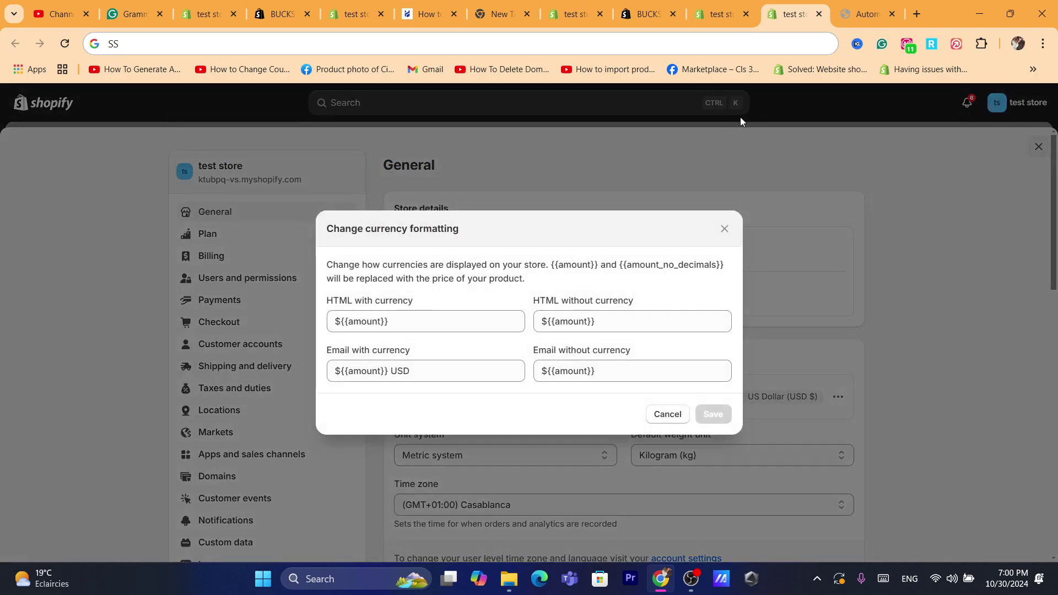
pyautogui.click(733, 13)
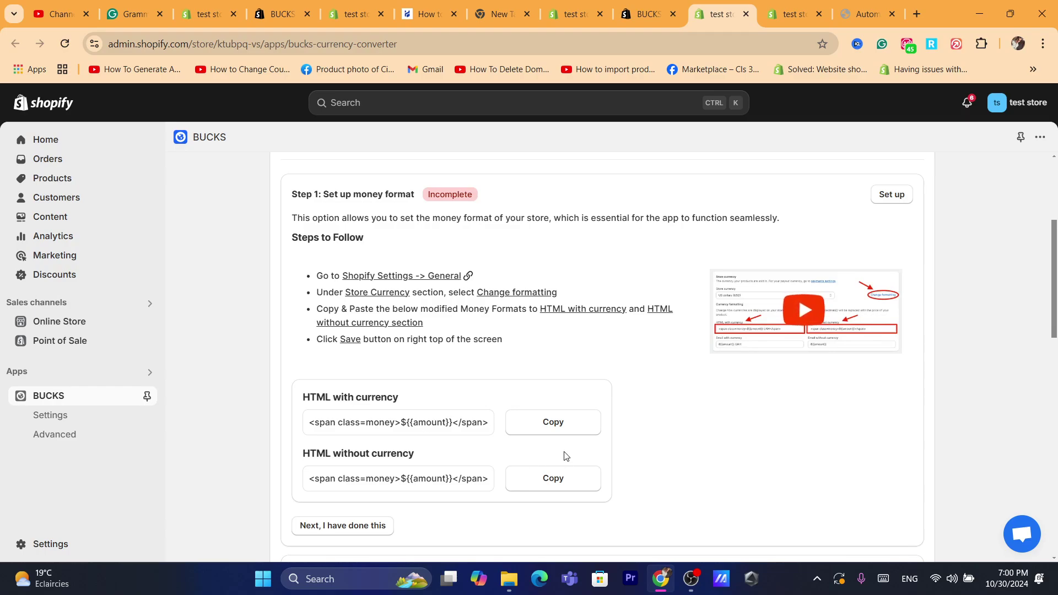
# - Replace the HTML with currency format with BUCKS's <span class=money>${{amount}}</span> markup
pyautogui.click(549, 427)
pyautogui.click(794, 14)
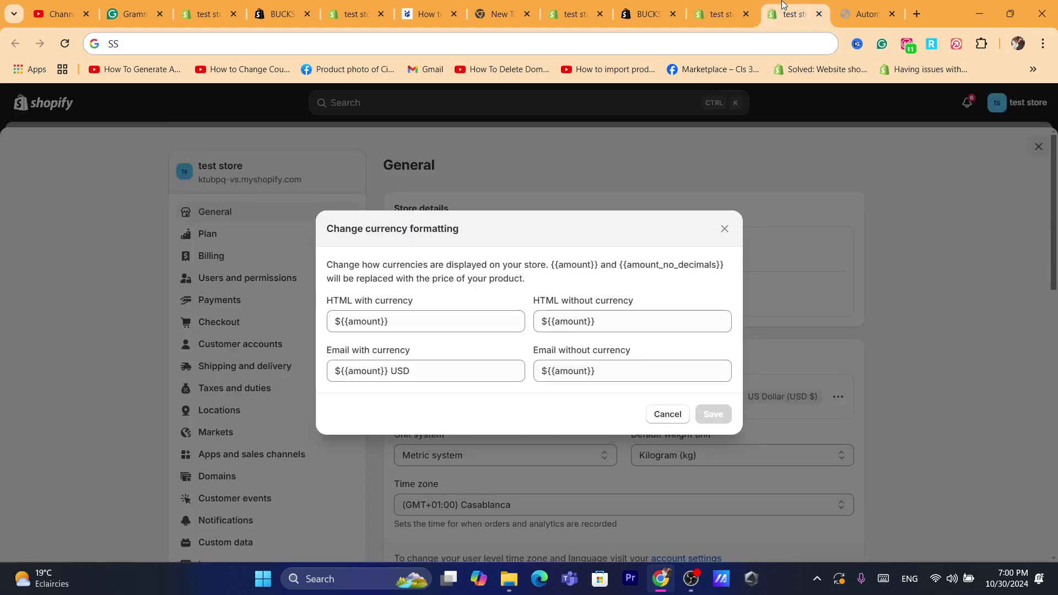
pyautogui.tripleClick(359, 322)
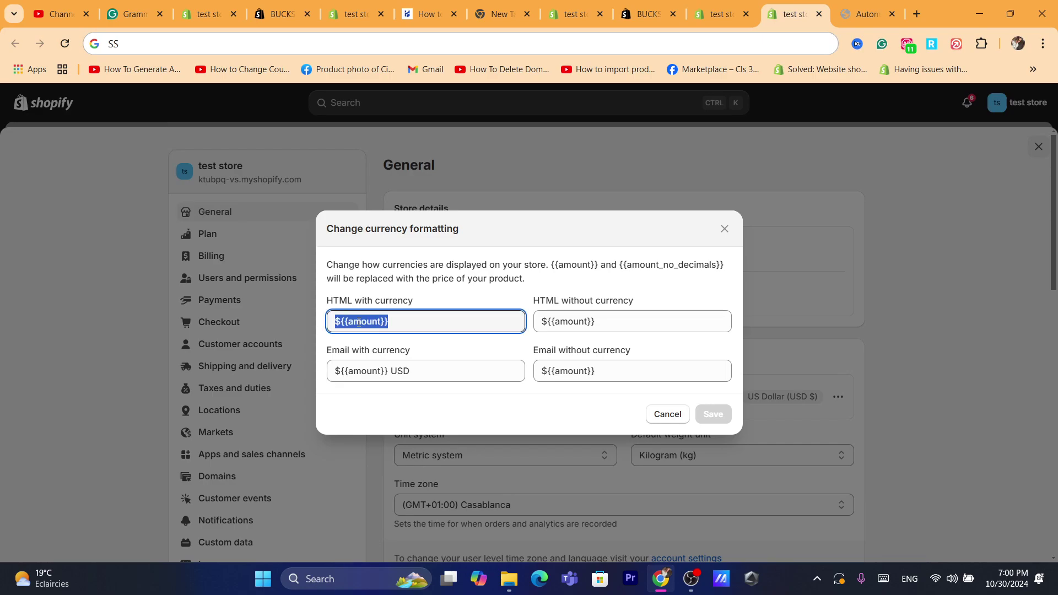
pyautogui.hotkey('ctrl', 'v')
# - Paste the BUCKS span markup into HTML without currency and save the formats
pyautogui.click(719, 14)
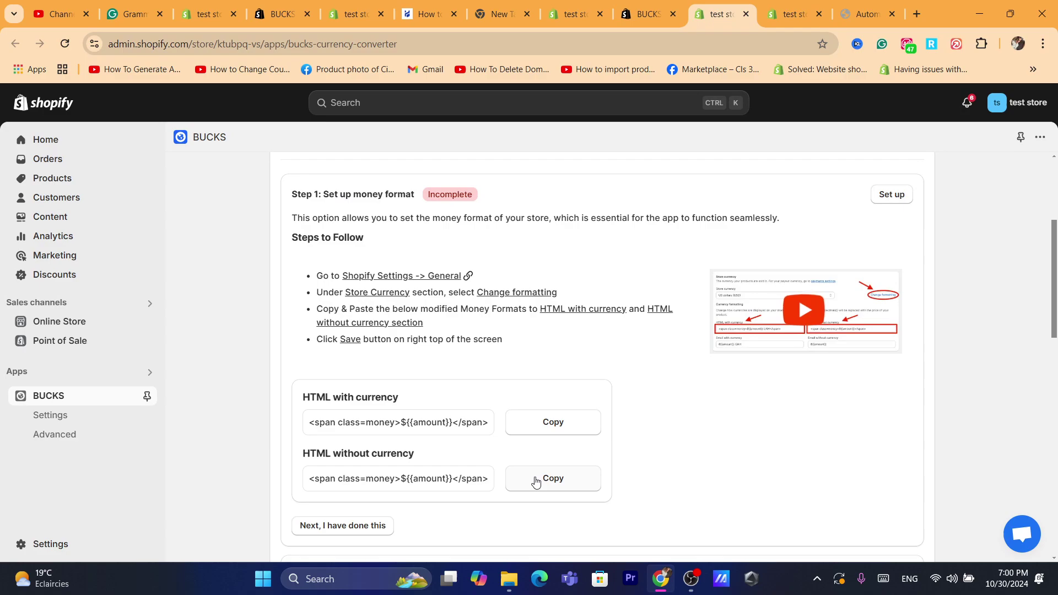
pyautogui.click(535, 481)
pyautogui.click(794, 14)
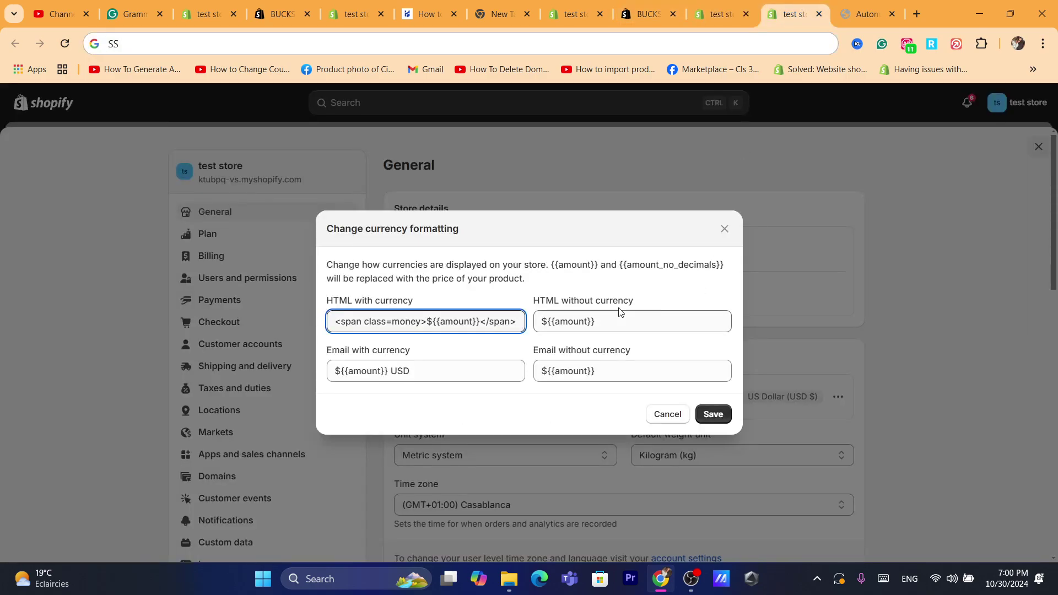
pyautogui.tripleClick(597, 320)
pyautogui.hotkey('ctrl', 'v')
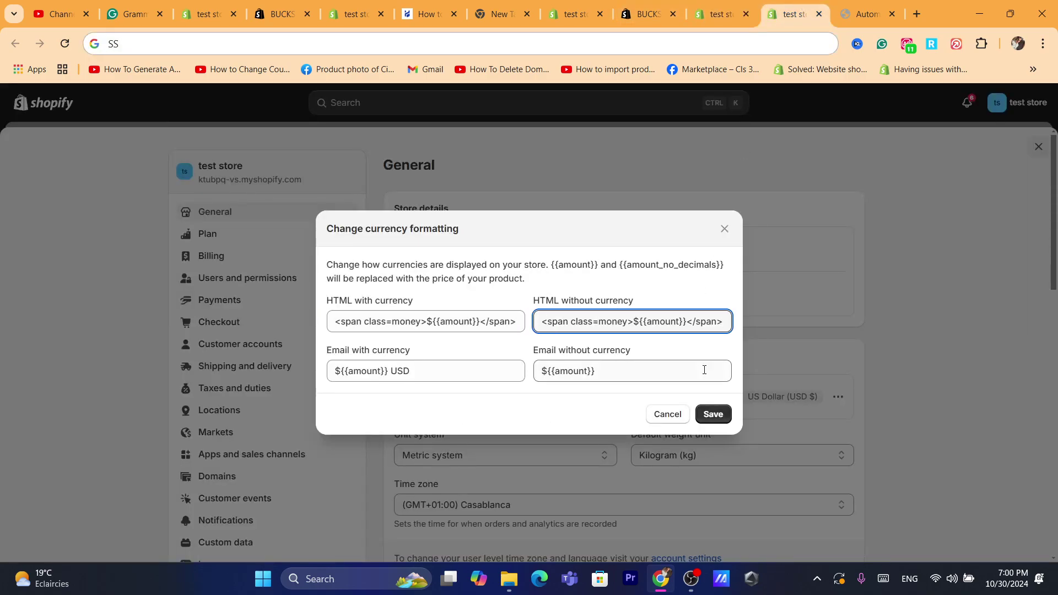
pyautogui.click(717, 415)
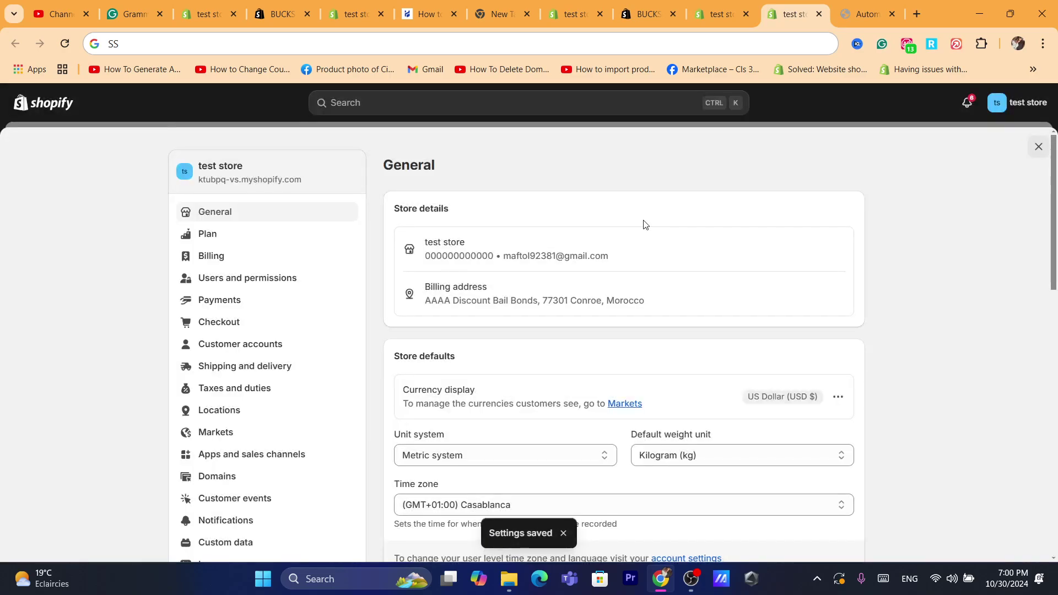
pyautogui.click(719, 14)
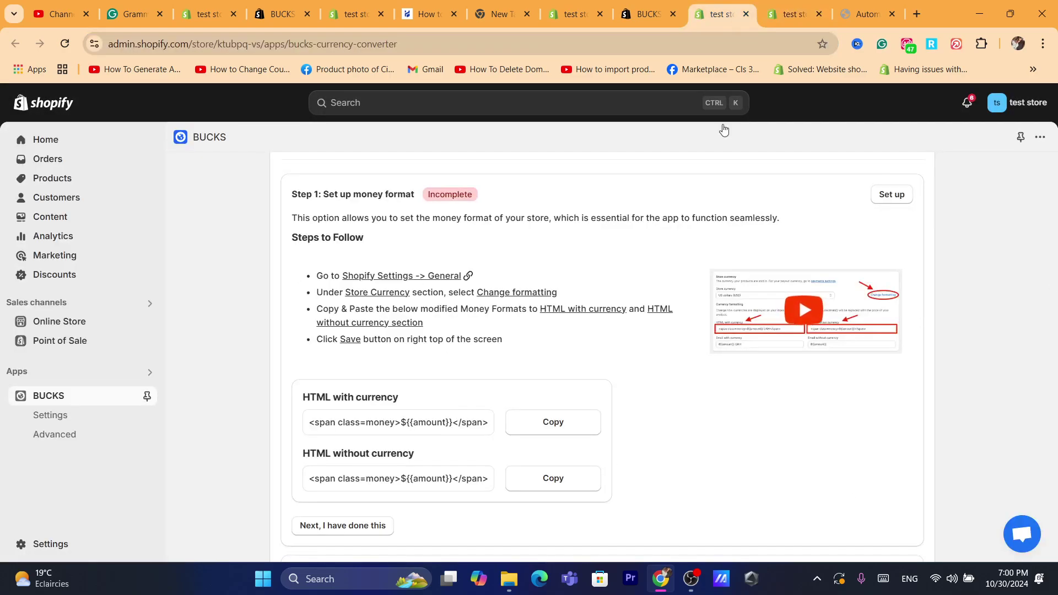
# - Mark BUCKS Step 1, the money format setup, as done
pyautogui.scroll(-4, 482, 343)
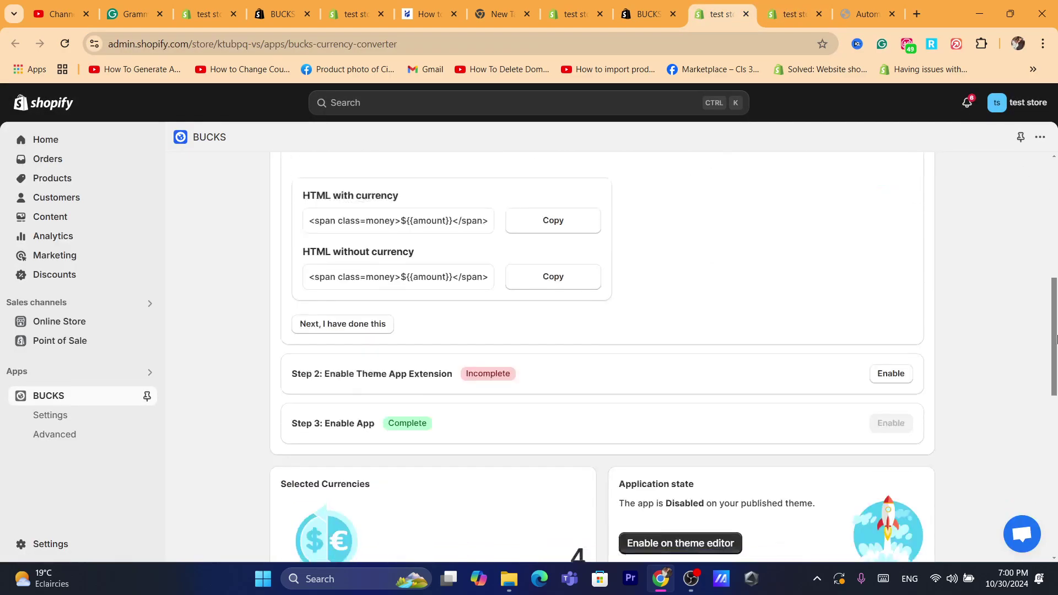
pyautogui.click(343, 318)
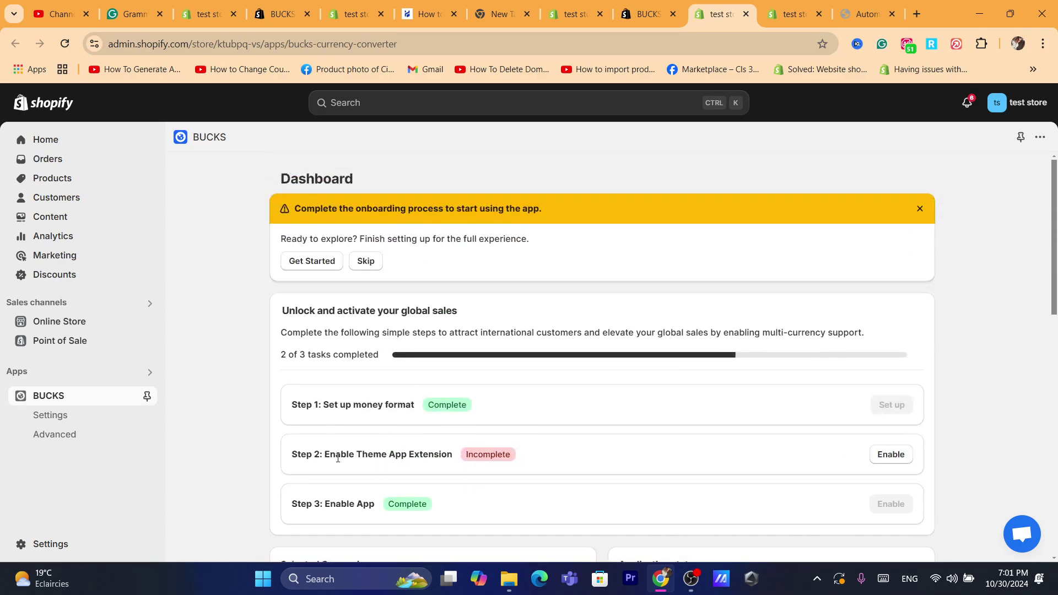
pyautogui.moveTo(337, 458); pyautogui.dragTo(408, 458)
pyautogui.click(409, 458)
# - Expand the Step 2 theme app extension instructions and open its settings in the theme editor
pyautogui.click(889, 464)
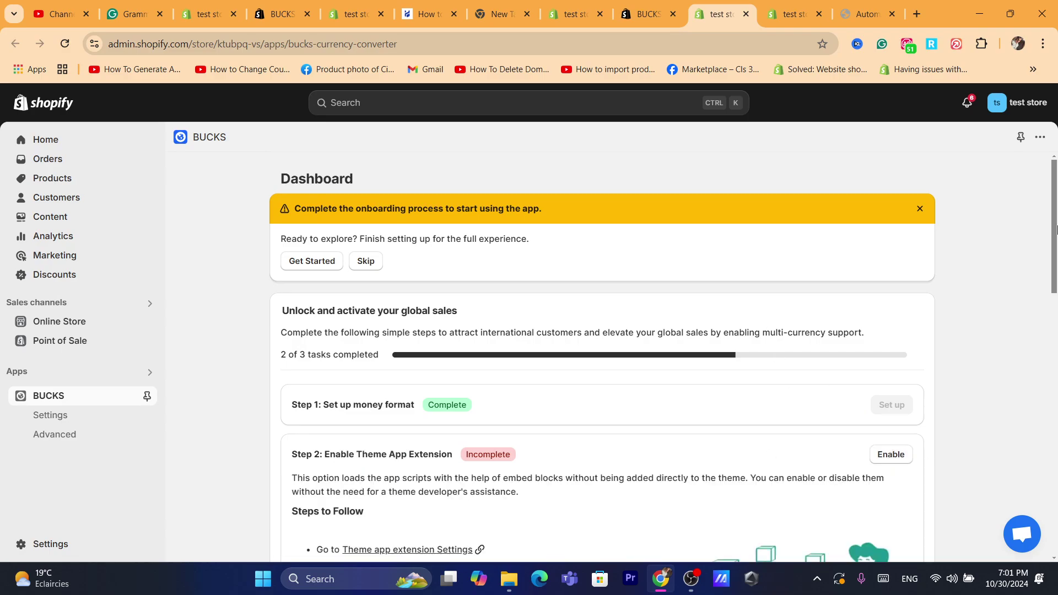
pyautogui.scroll(-5, 498, 301)
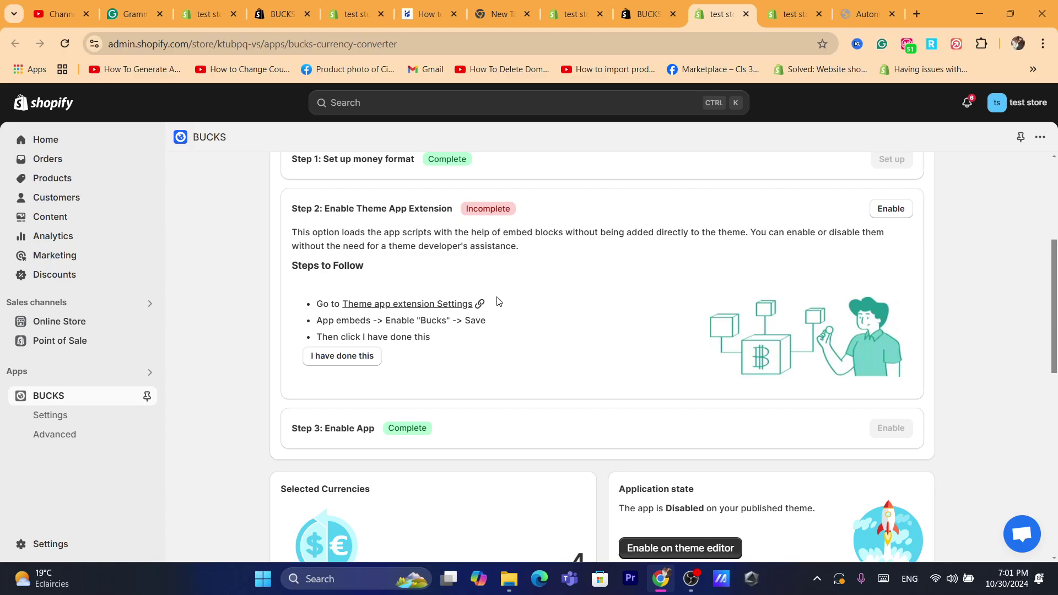
pyautogui.click(370, 310)
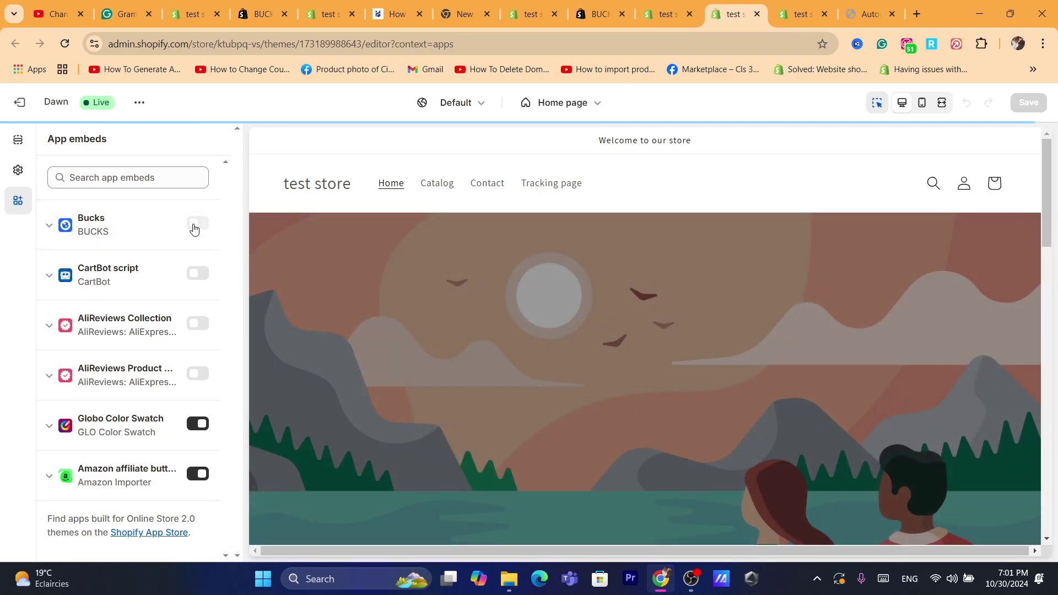
# - Switch on the Bucks app embed in the Dawn theme, save it, and return to the BUCKS page
pyautogui.click(197, 223)
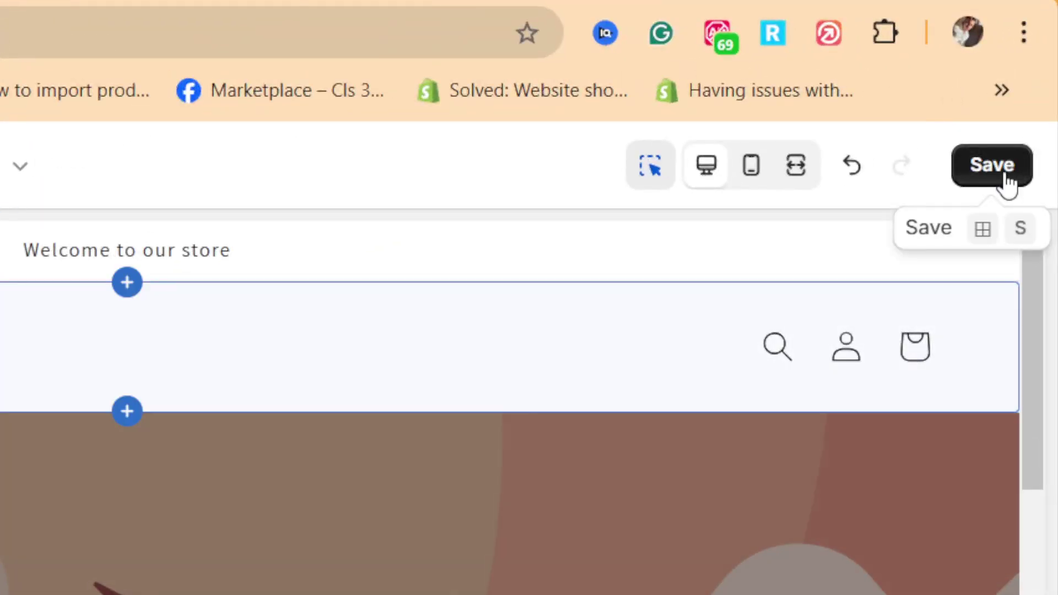
pyautogui.click(1005, 177)
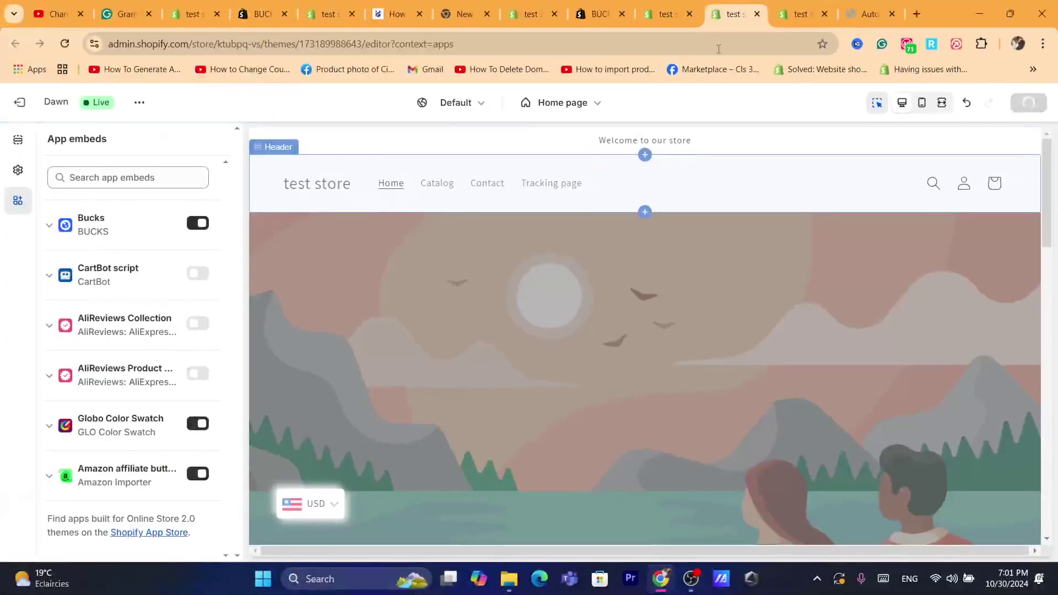
pyautogui.click(685, 42)
pyautogui.write('s')
pyautogui.click(667, 13)
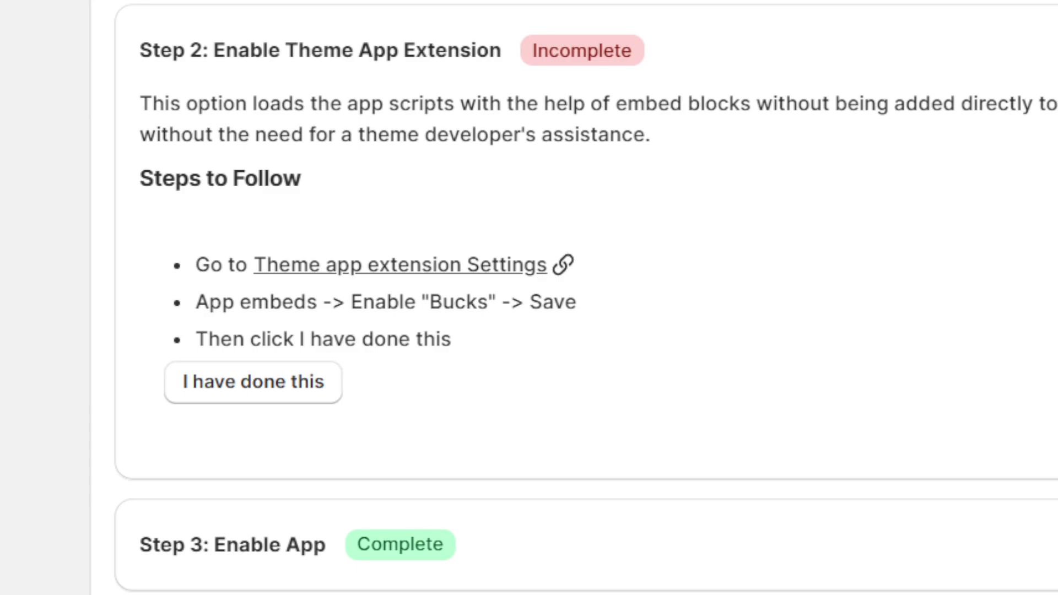
# - Confirm Step 2, the app embed, is done
pyautogui.scroll(-4, 530, 298)
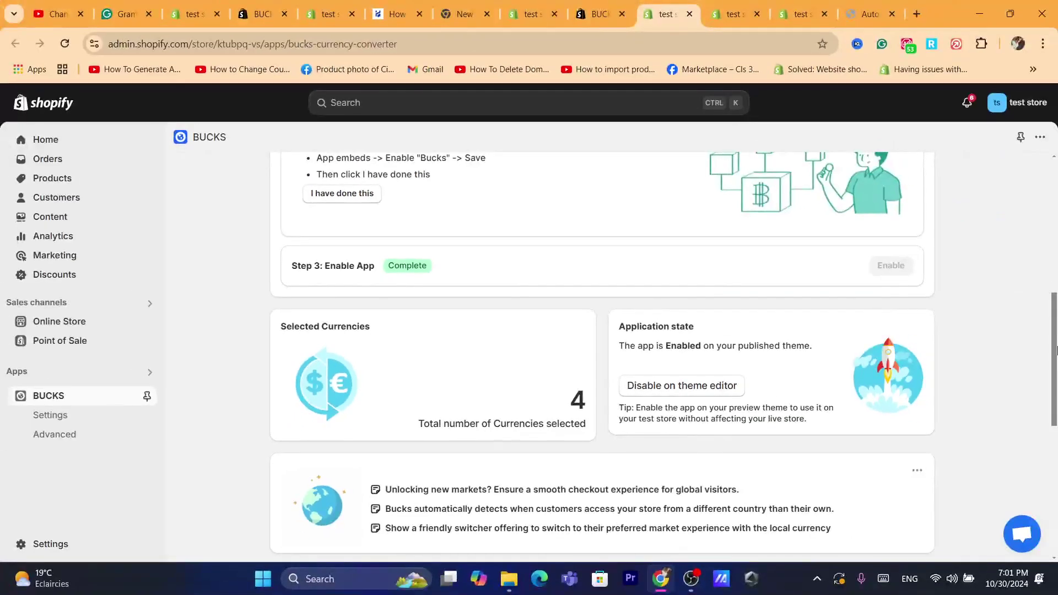
pyautogui.scroll(-3, 649, 123)
pyautogui.hotkey('ctrl', 'l')
pyautogui.write('shopify.com')
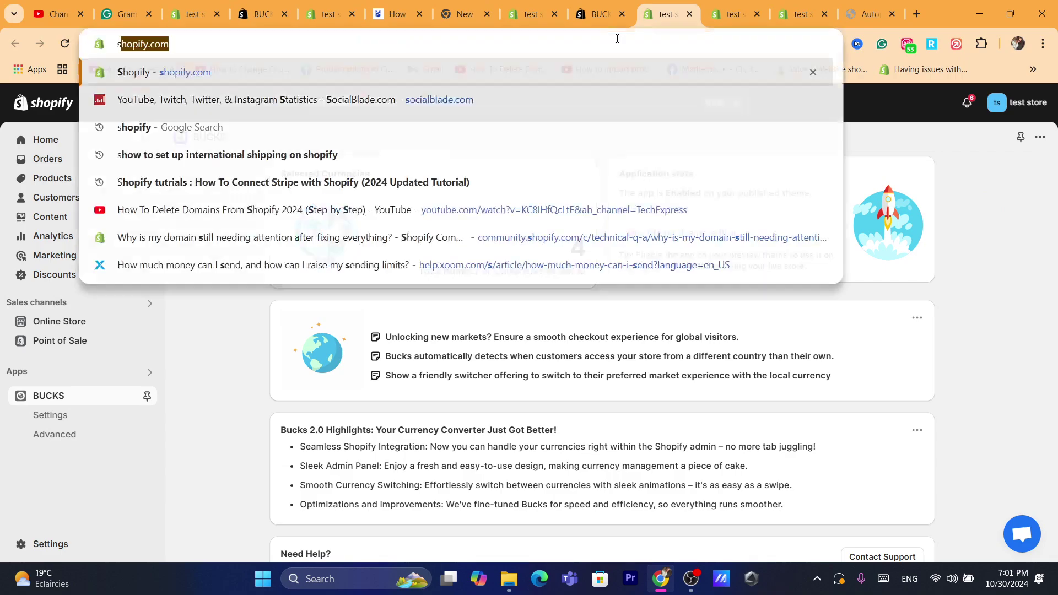
pyautogui.press('Return')
pyautogui.scroll(5, 1039, 358)
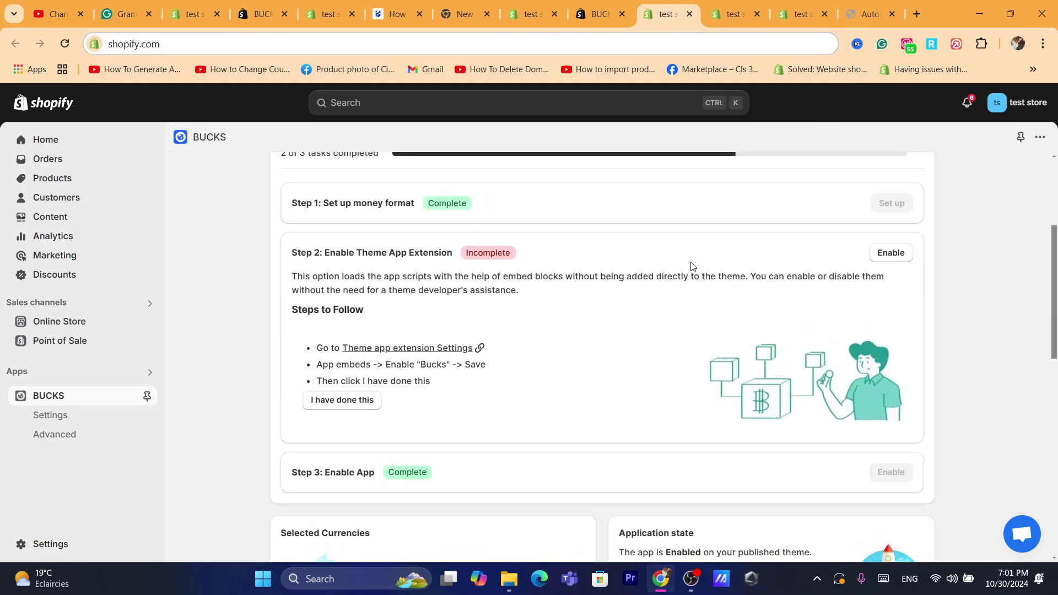
pyautogui.click(334, 406)
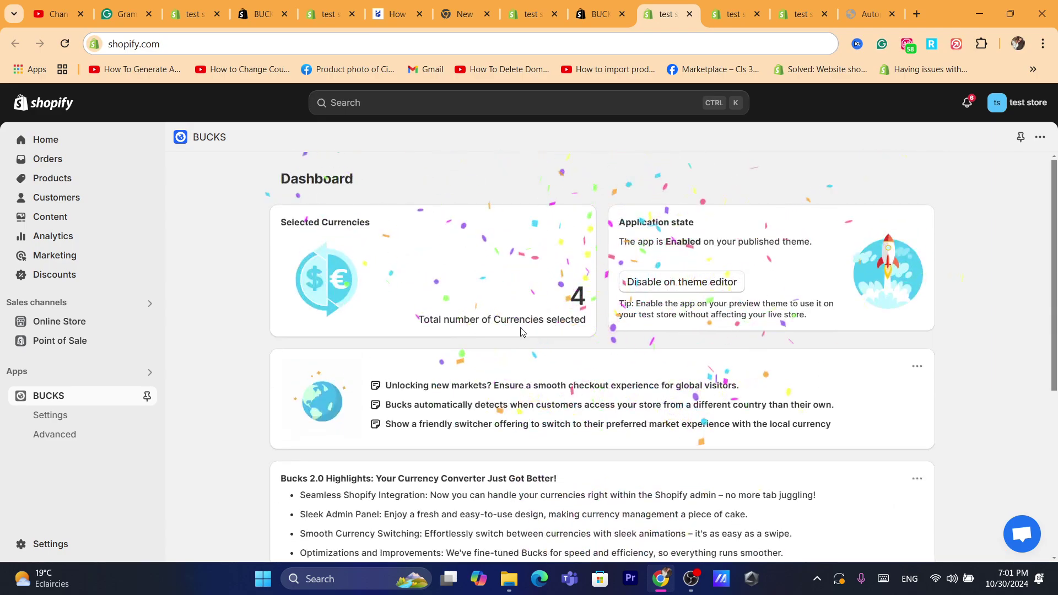
# - Review the BUCKS dashboard showing the app Enabled with 4 currencies selected
pyautogui.click(515, 44)
pyautogui.write('s')
pyautogui.click(1003, 201)
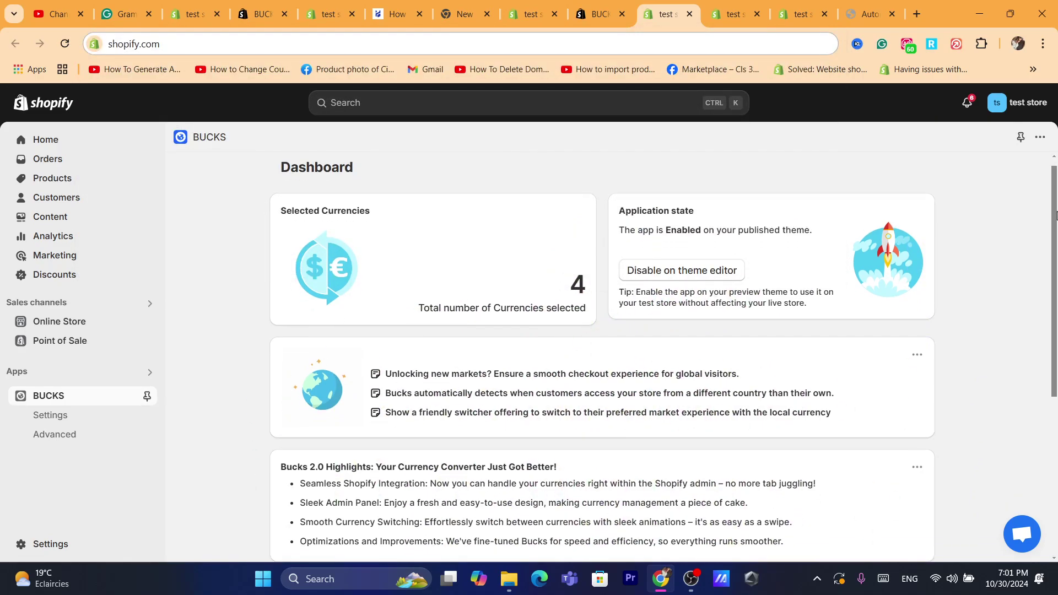
pyautogui.scroll(-2, 1054, 304)
pyautogui.moveTo(1056, 304); pyautogui.dragTo(1056, 410)
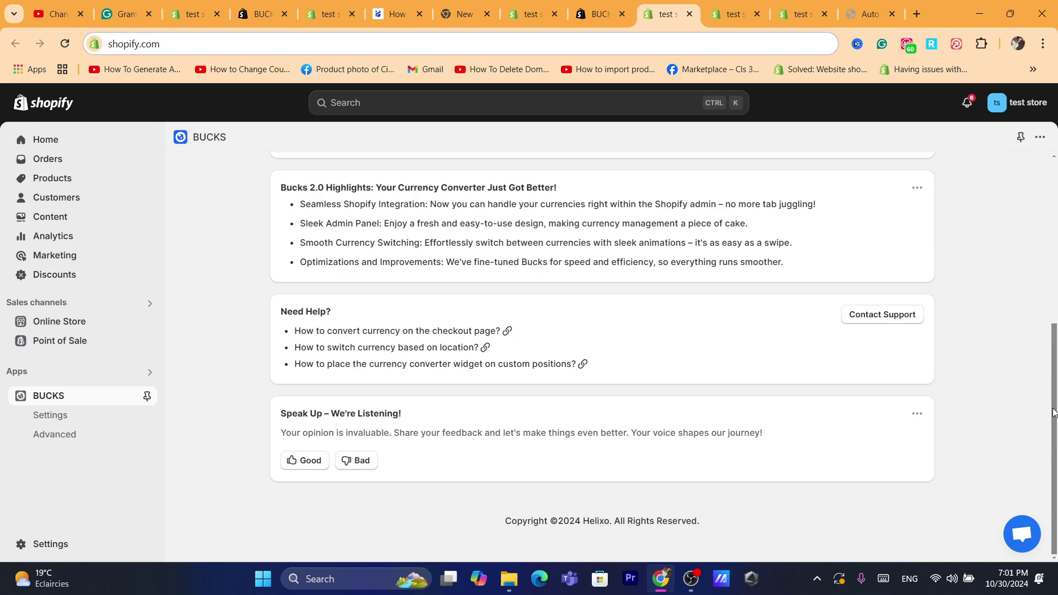
pyautogui.scroll(5, 1054, 413)
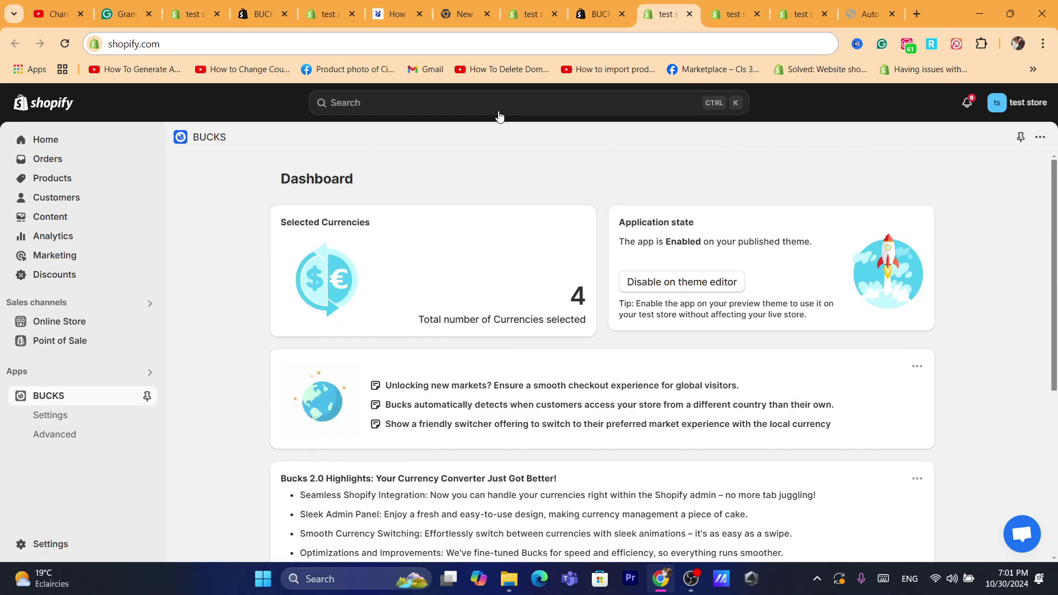
# - Open the live storefront and go to the Gaming Headset product page
pyautogui.click(144, 321)
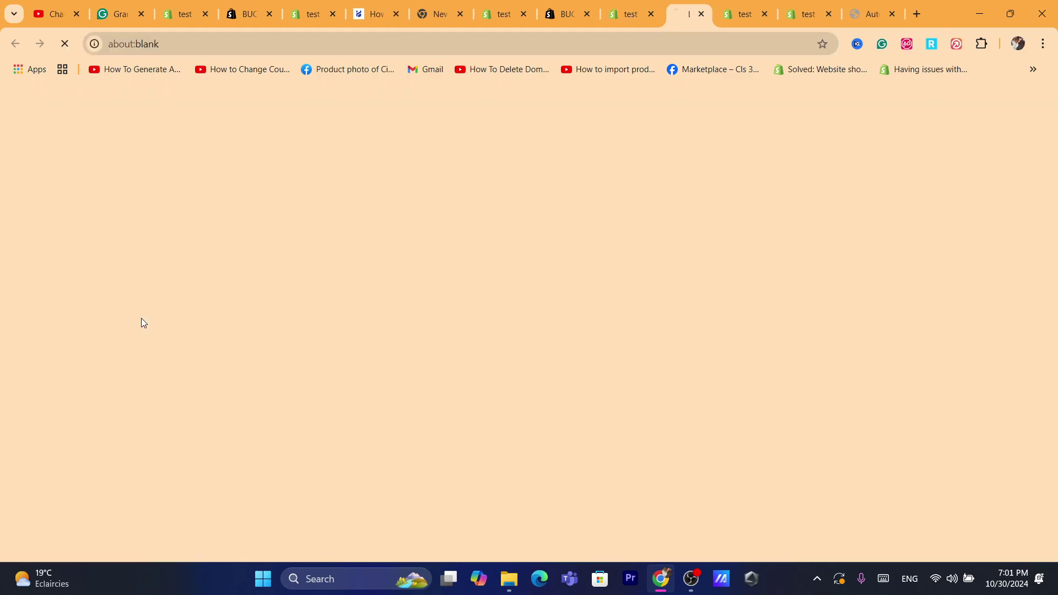
pyautogui.scroll(-10, 853, 308)
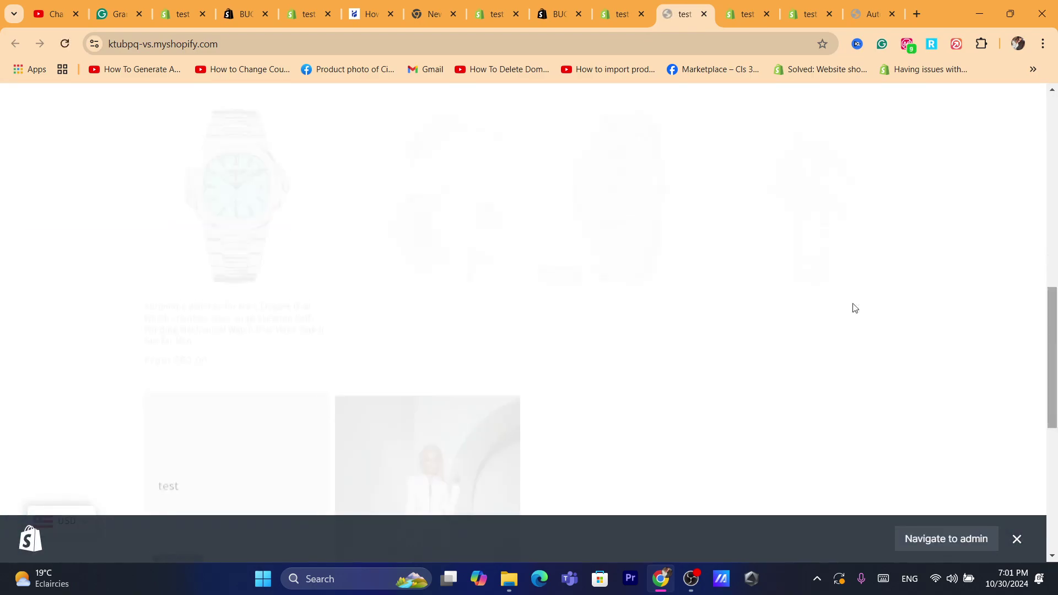
pyautogui.click(427, 182)
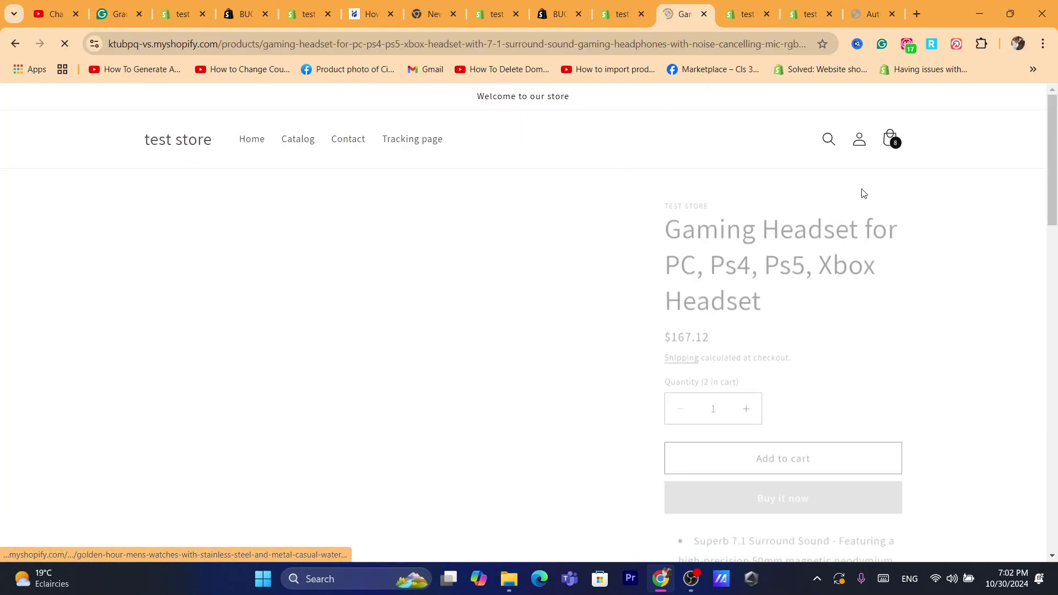
pyautogui.moveTo(1055, 152); pyautogui.dragTo(1054, 176)
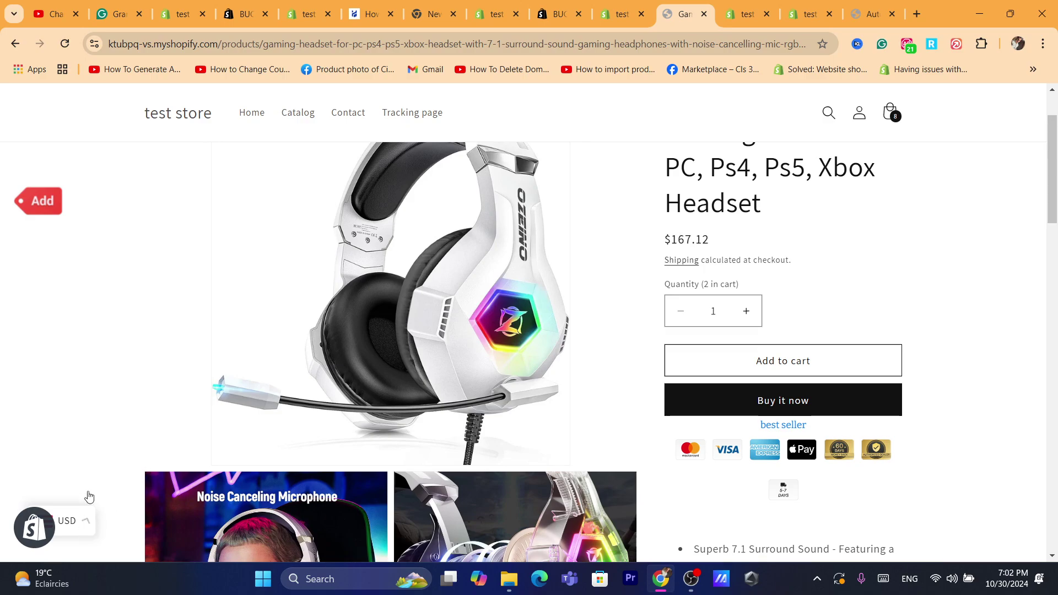
# - Switch the storefront currency to EUR (€154,45), then GBP, showing £128.43
pyautogui.click(81, 417)
pyautogui.click(627, 49)
pyautogui.write('s')
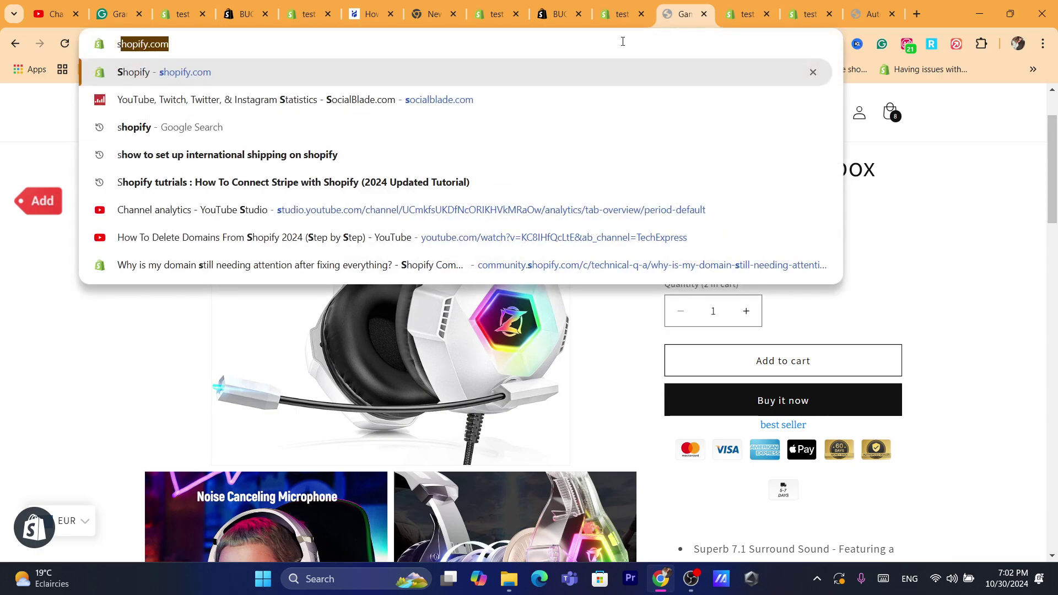
pyautogui.press('Return')
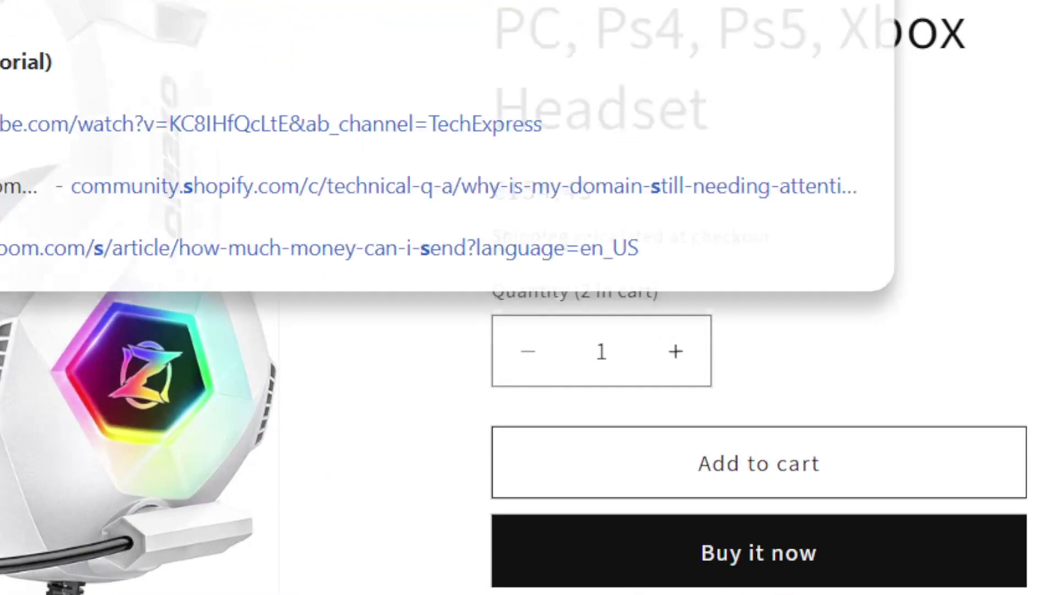
pyautogui.write('s')
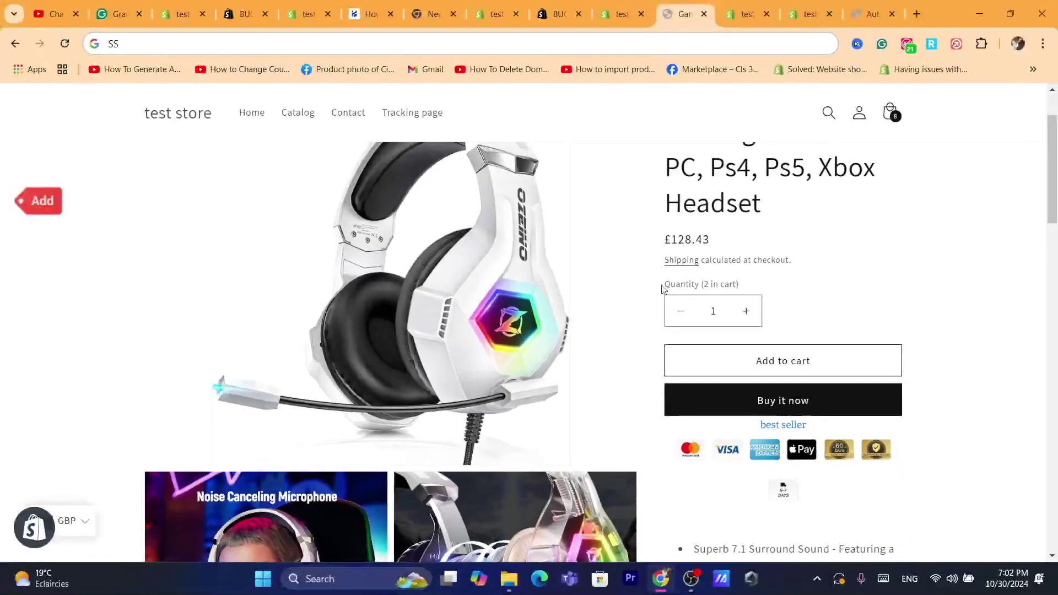
pyautogui.tripleClick(523, 188)
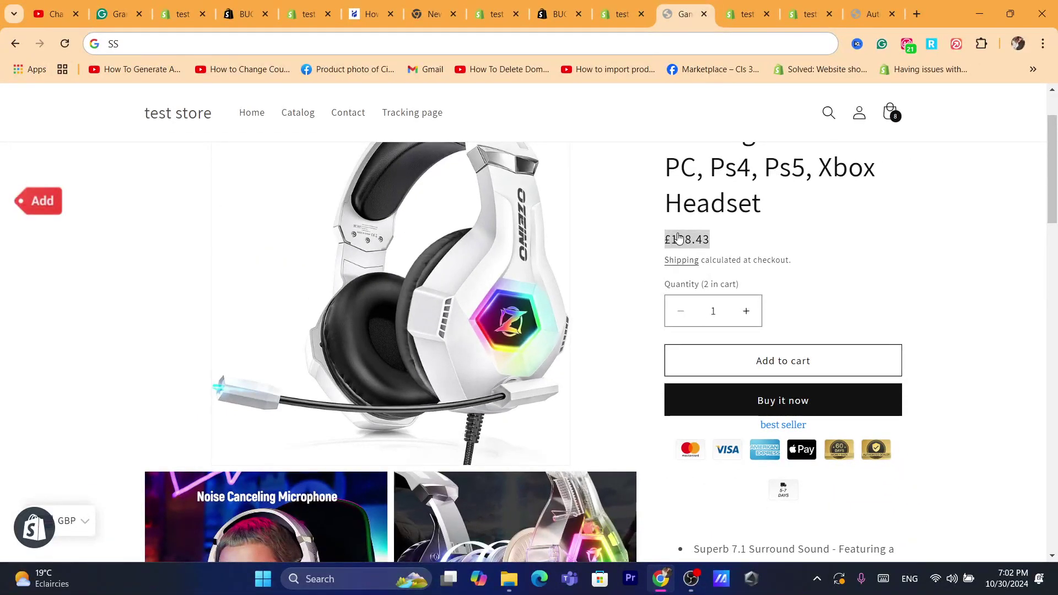
pyautogui.tripleClick(736, 186)
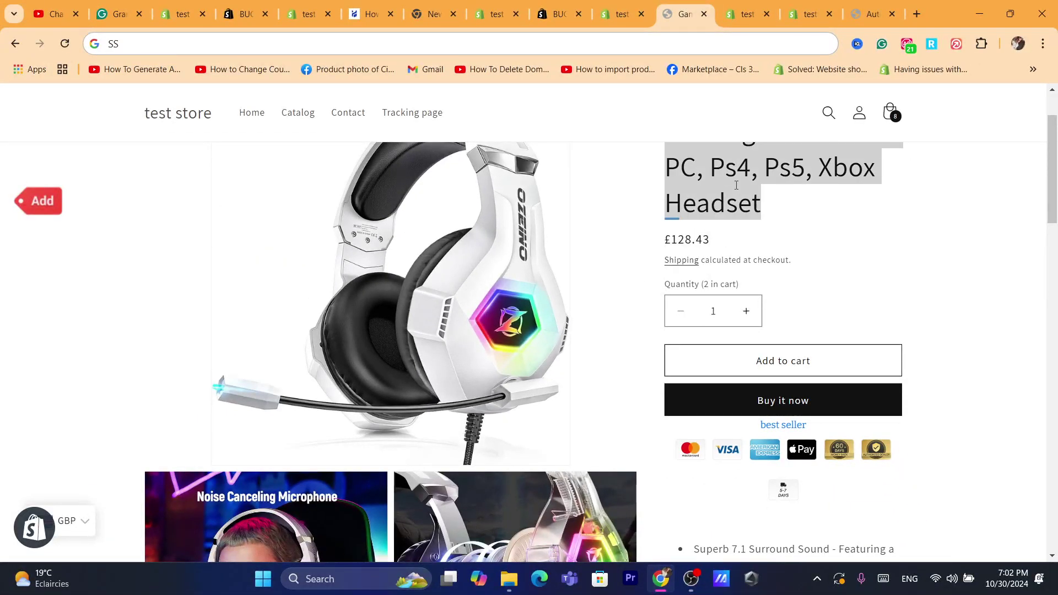
# - Add the gaming headset to the cart and proceed to checkout from the cart page
pyautogui.click(787, 362)
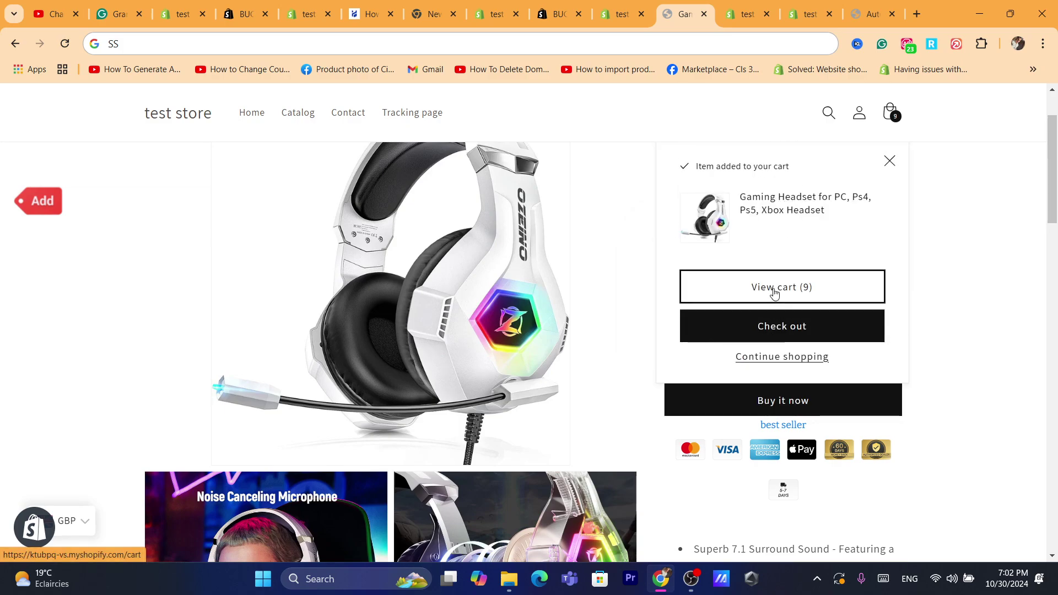
pyautogui.click(772, 290)
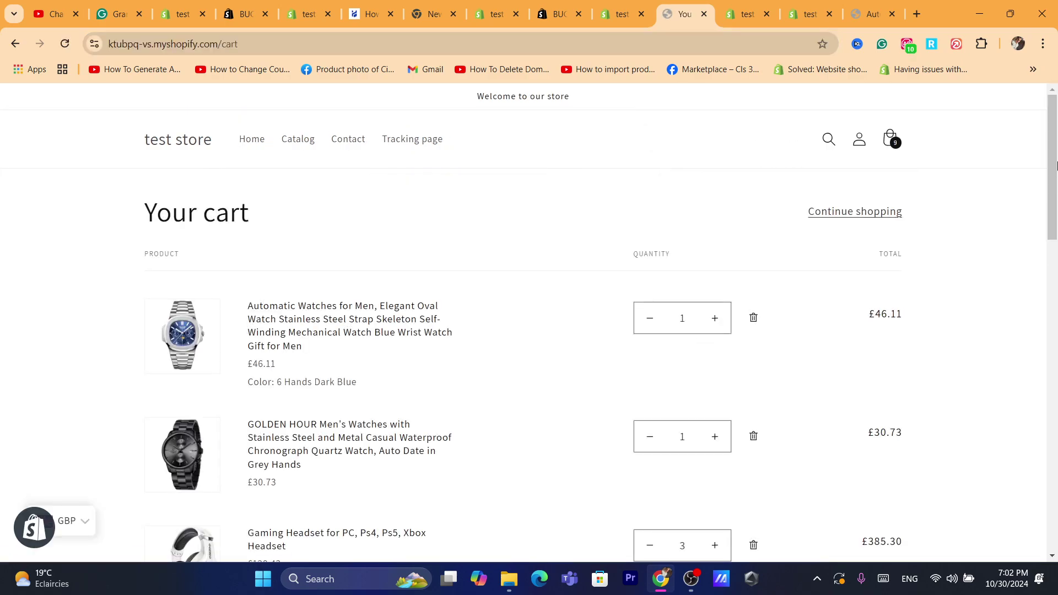
pyautogui.moveTo(1055, 165); pyautogui.dragTo(1027, 448)
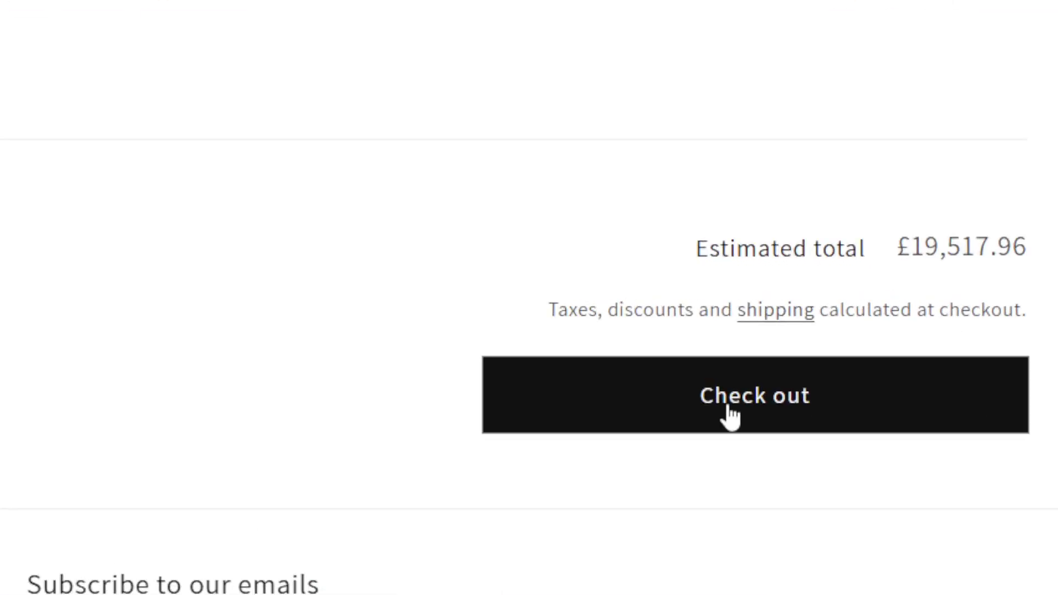
pyautogui.click(839, 413)
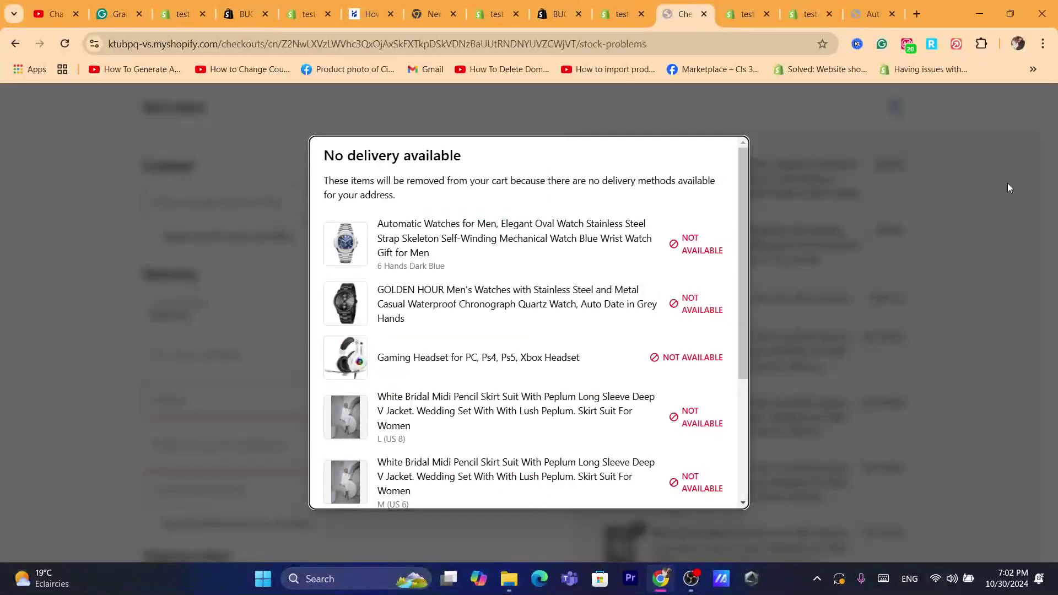
# - Read the no-delivery-available notice, then go back to the BUCKS dashboard
pyautogui.tripleClick(518, 188)
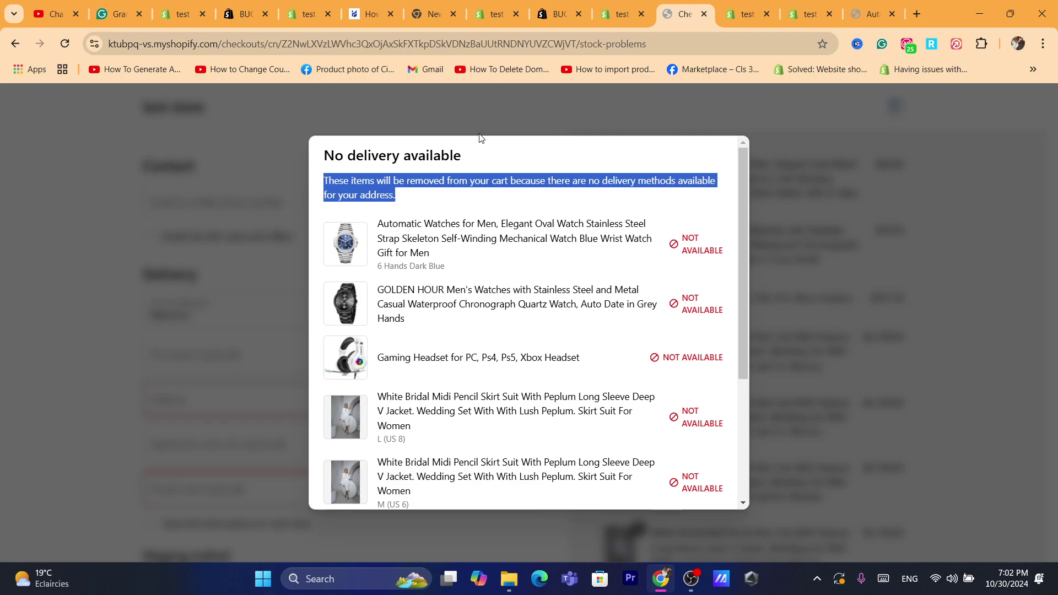
pyautogui.click(480, 138)
pyautogui.moveTo(759, 170); pyautogui.dragTo(647, 227)
pyautogui.click(563, 243)
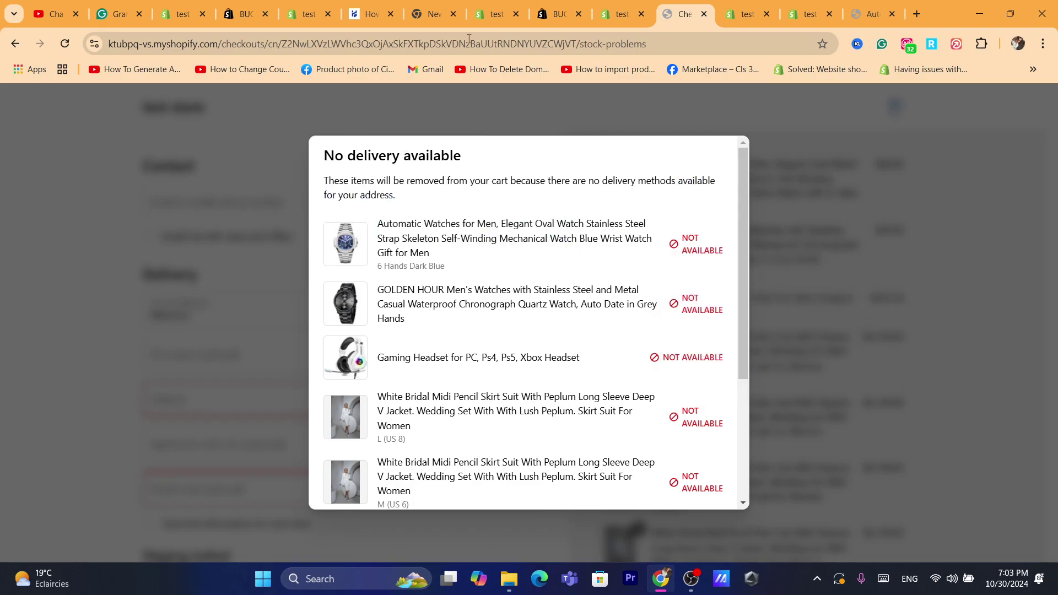
pyautogui.click(621, 13)
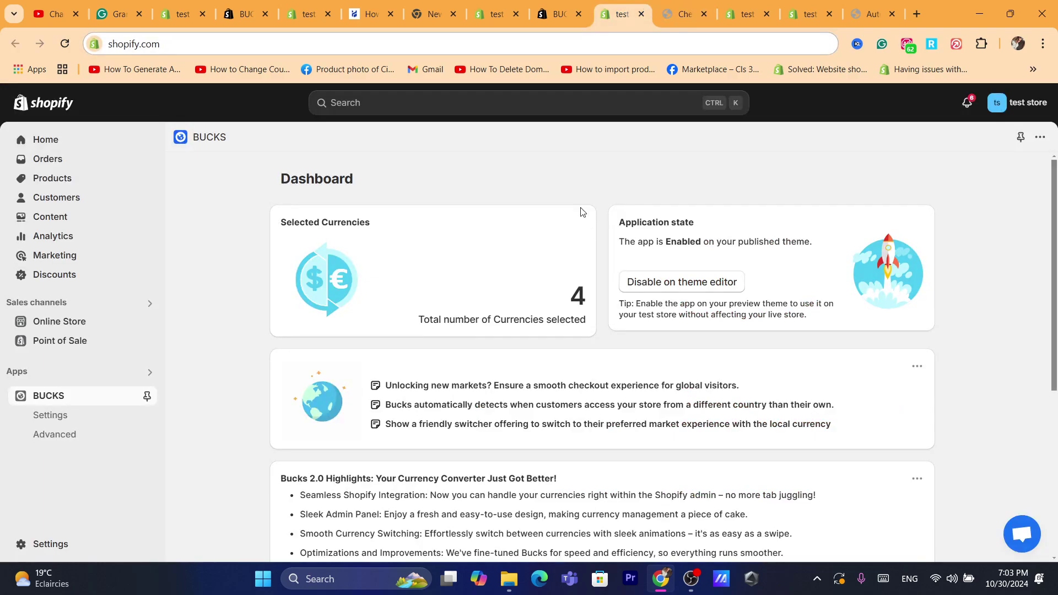
# - Go to the BUCKS Settings page
pyautogui.doubleClick(336, 182)
pyautogui.click(532, 40)
pyautogui.write('s')
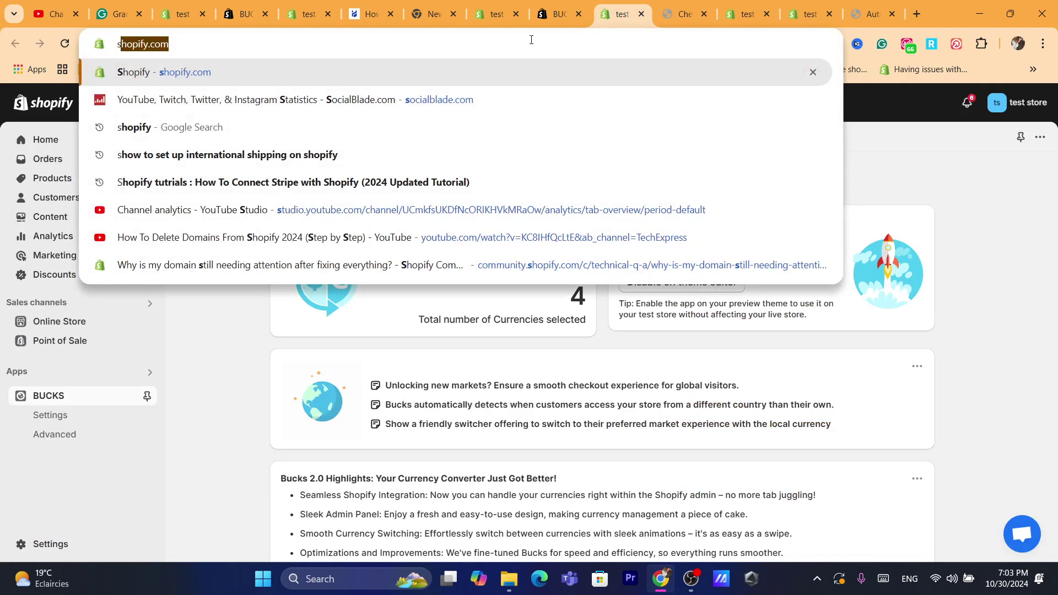
pyautogui.click(460, 333)
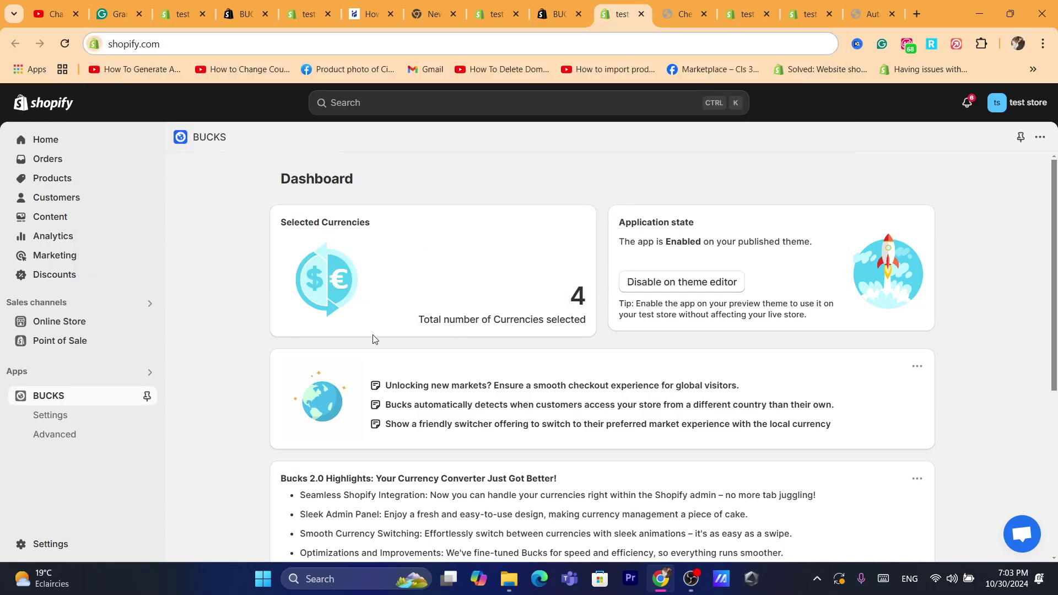
pyautogui.click(61, 420)
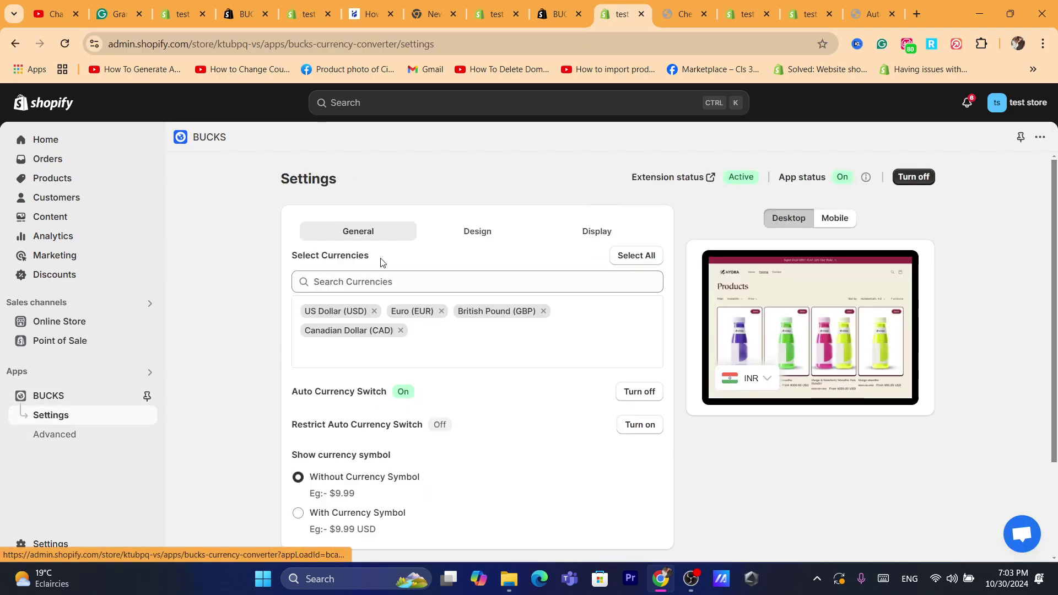
# - Add Albanian Lek and Afghan Afghani to the selected currencies and save
pyautogui.click(367, 282)
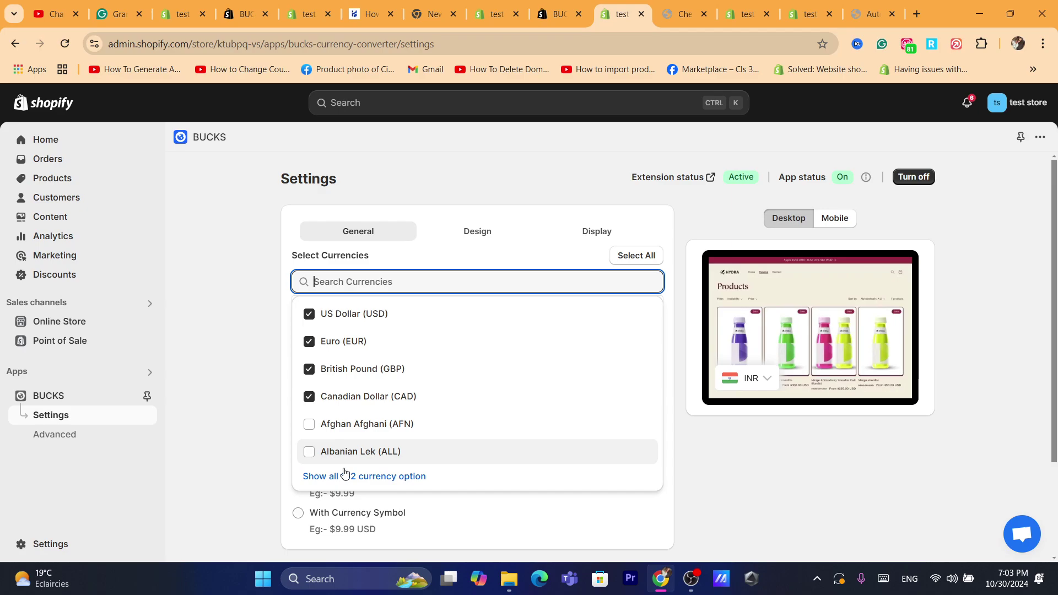
pyautogui.click(236, 313)
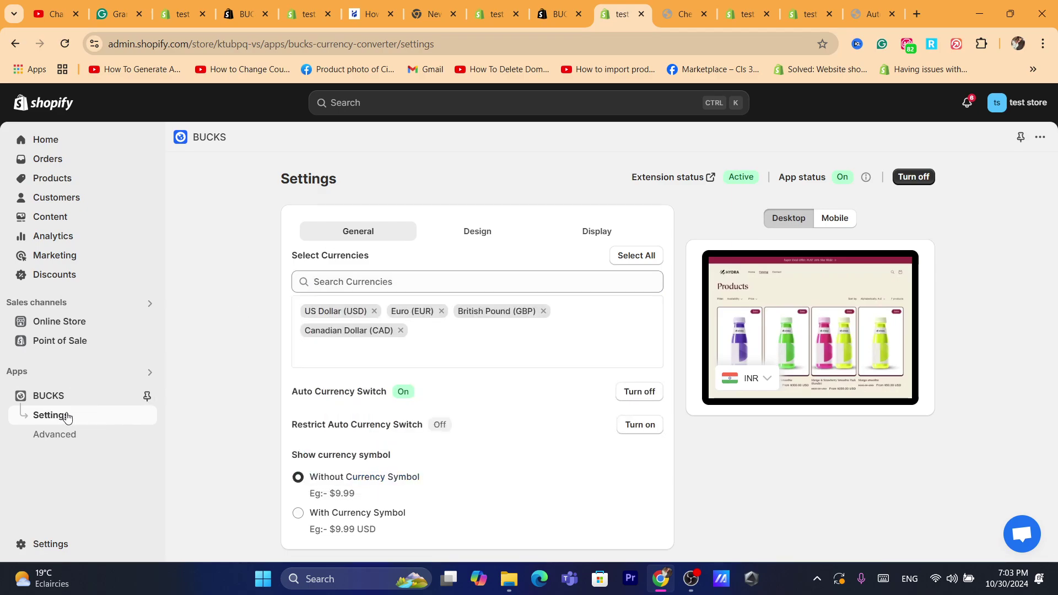
pyautogui.click(378, 290)
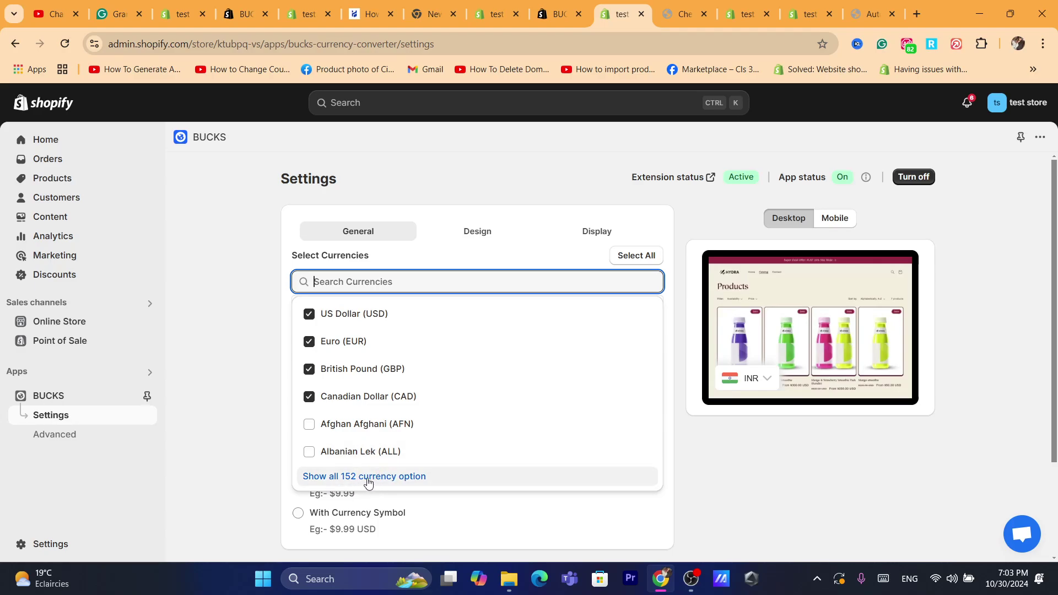
pyautogui.click(336, 424)
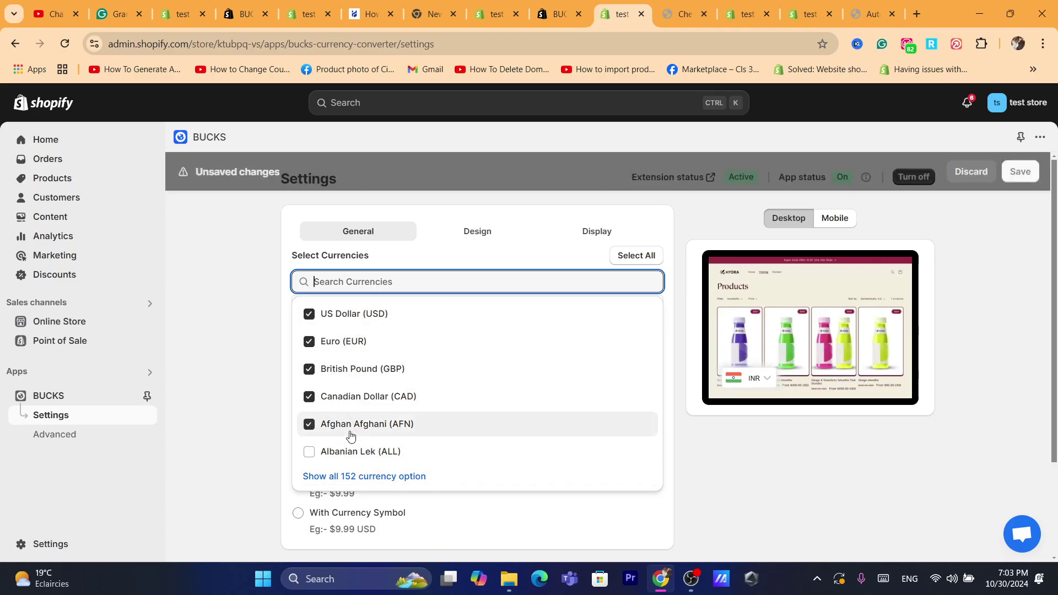
pyautogui.click(339, 427)
pyautogui.click(325, 453)
pyautogui.click(333, 424)
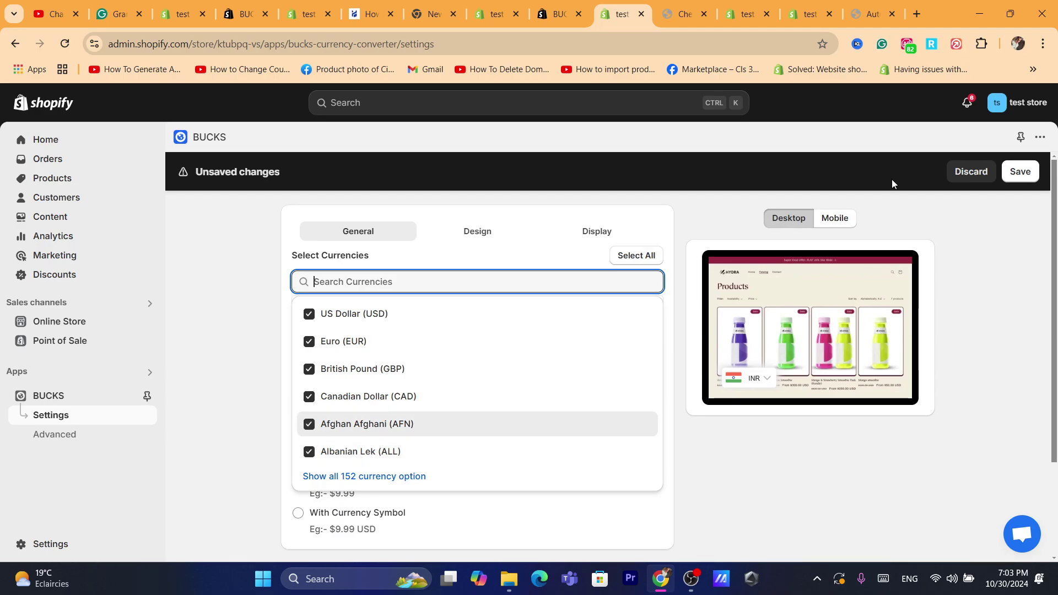
pyautogui.click(1018, 172)
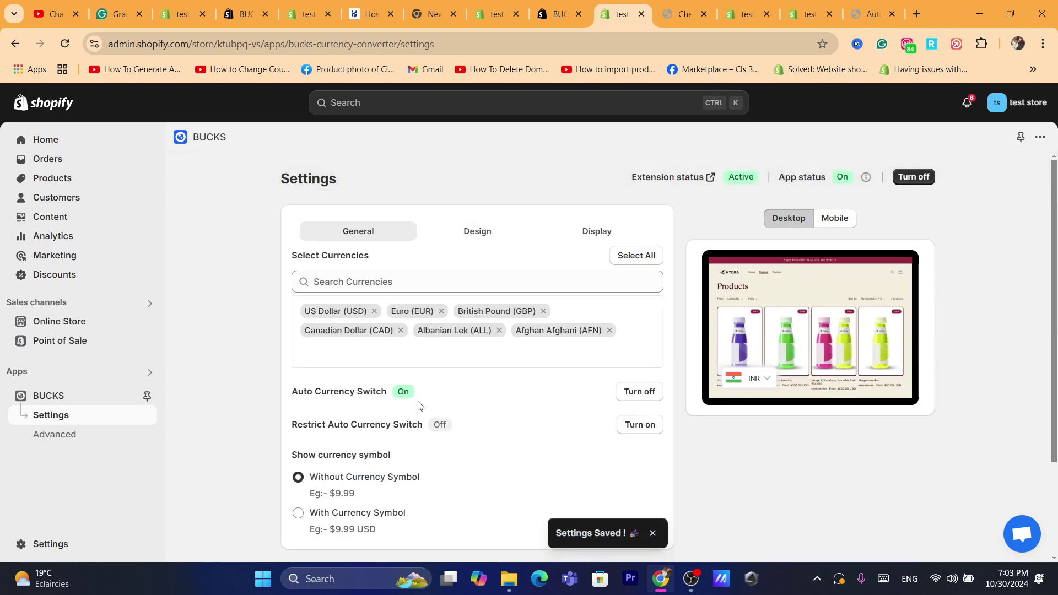
# - Try Header and Custom Position for the desktop currency selector, then view Advanced settings
pyautogui.scroll(-2, 583, 280)
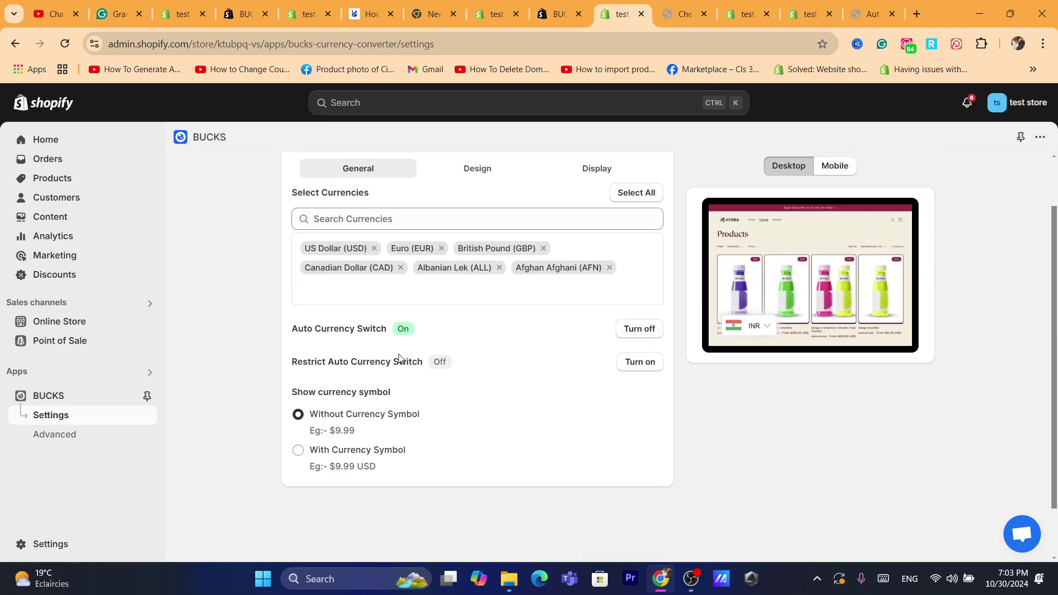
pyautogui.click(478, 170)
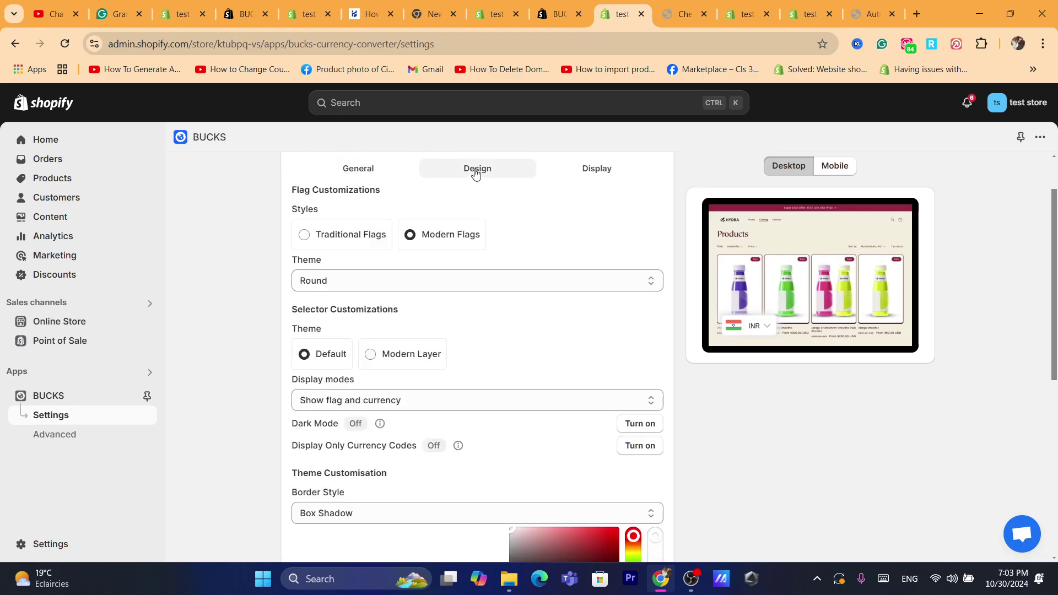
pyautogui.click(578, 179)
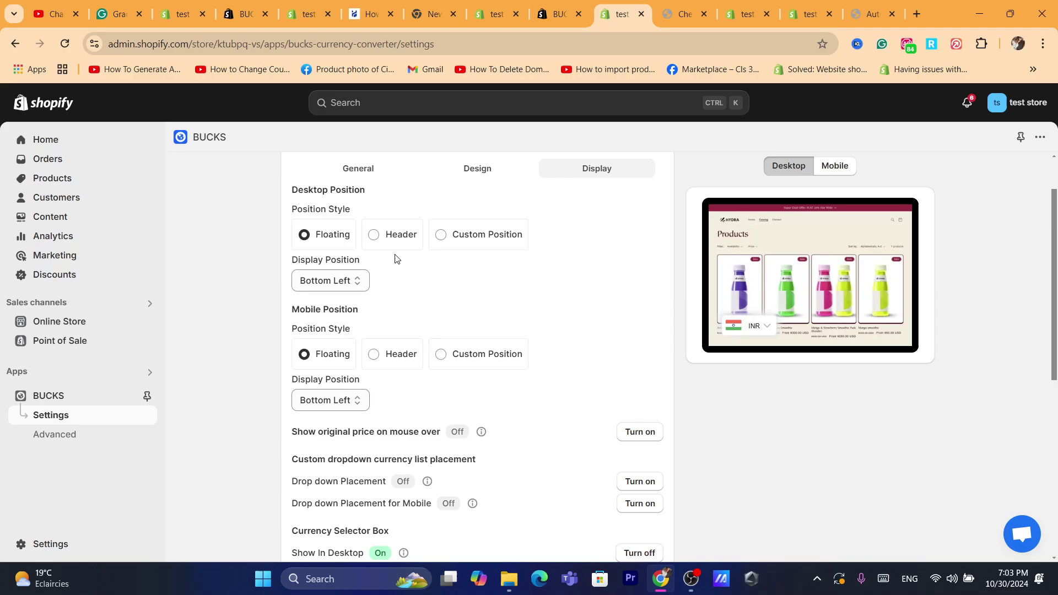
pyautogui.click(375, 235)
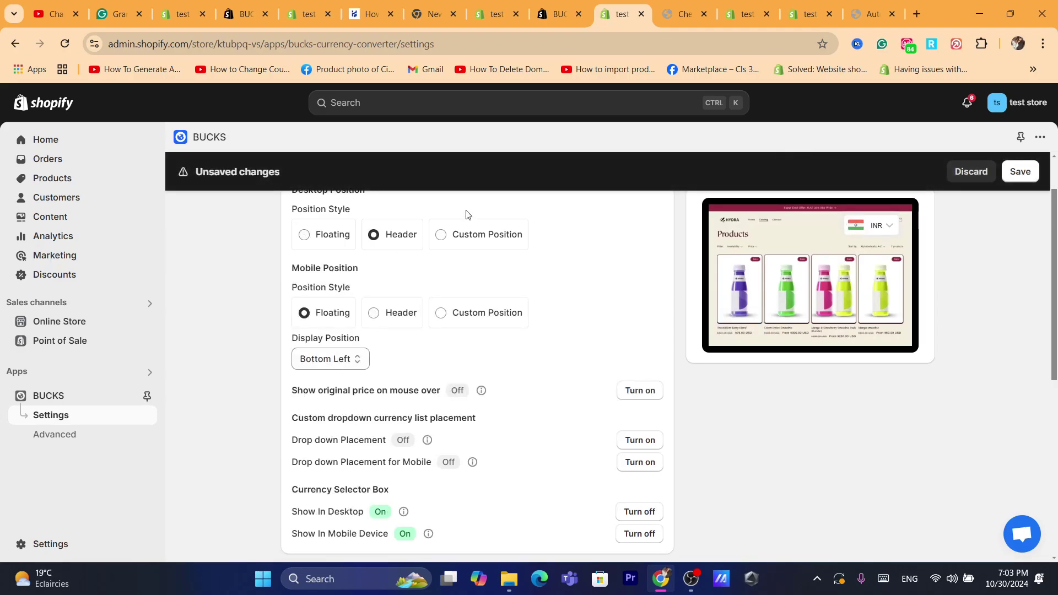
pyautogui.click(482, 240)
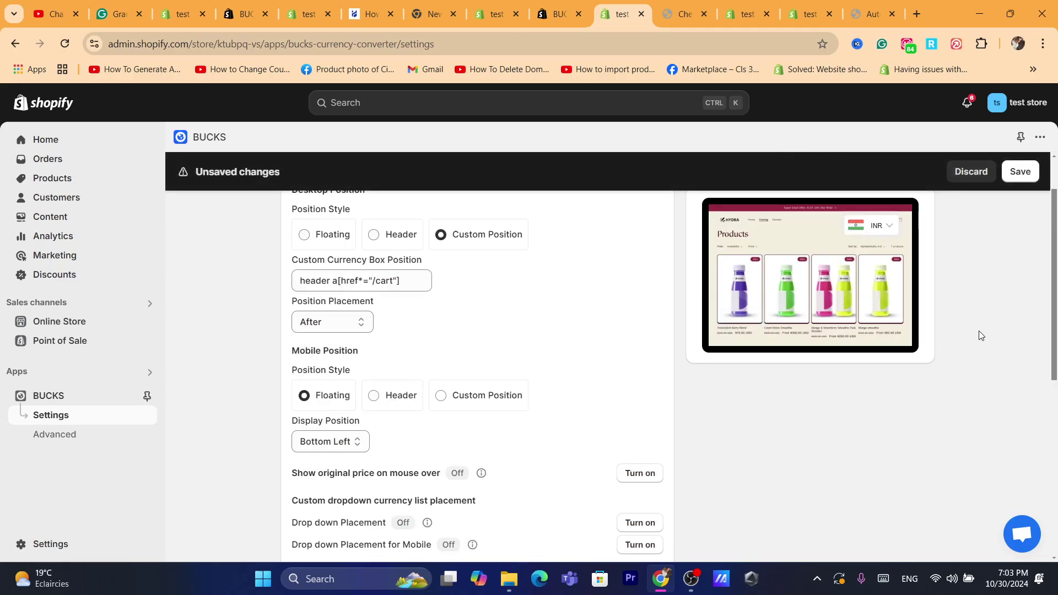
pyautogui.scroll(1, 1042, 238)
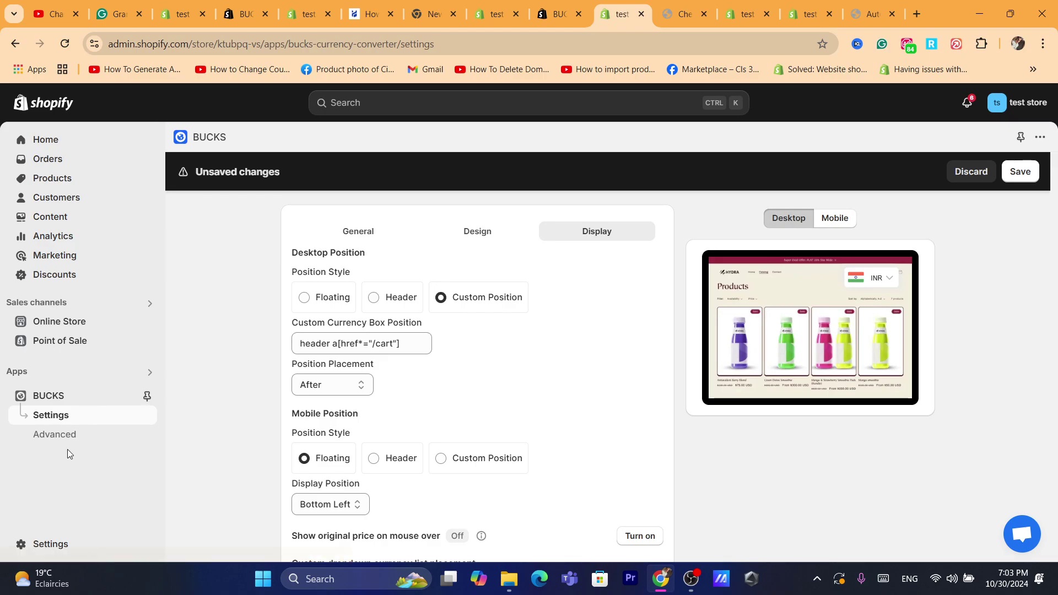
pyautogui.click(52, 434)
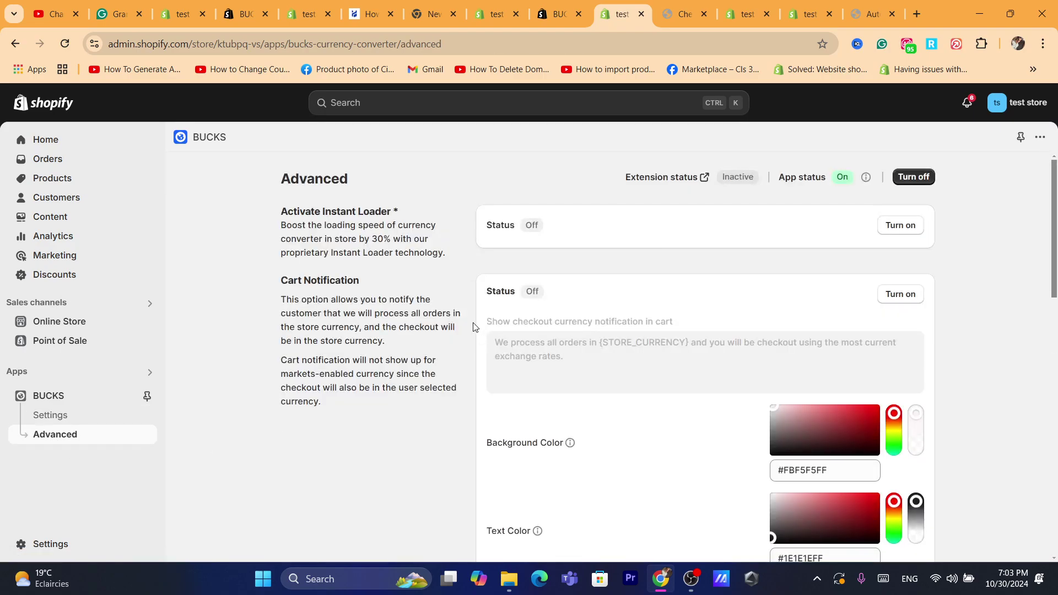
pyautogui.scroll(-1, 1055, 262)
pyautogui.scroll(-1, 1056, 262)
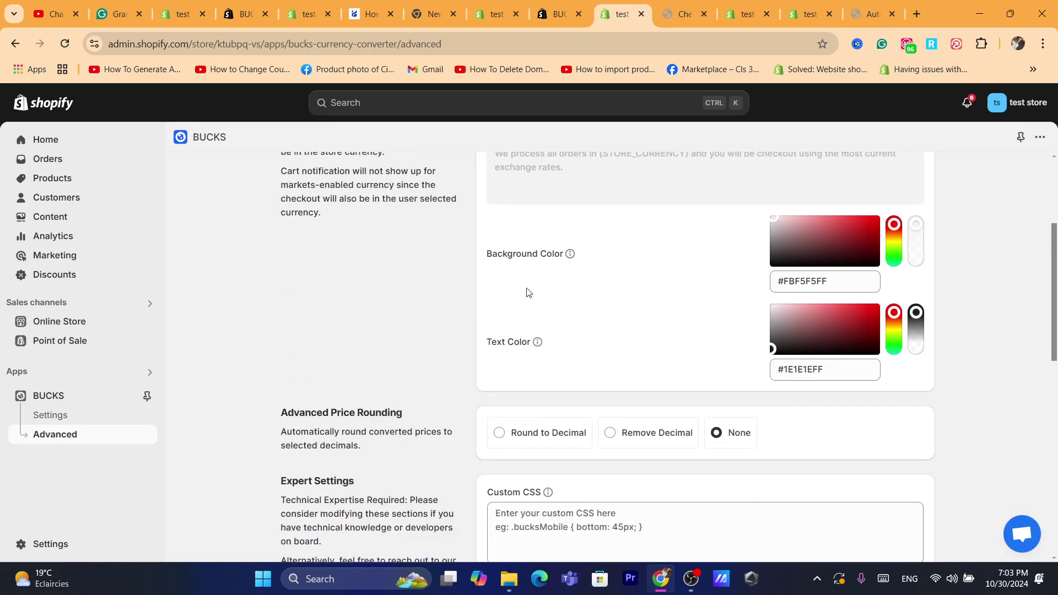
pyautogui.tripleClick(500, 347)
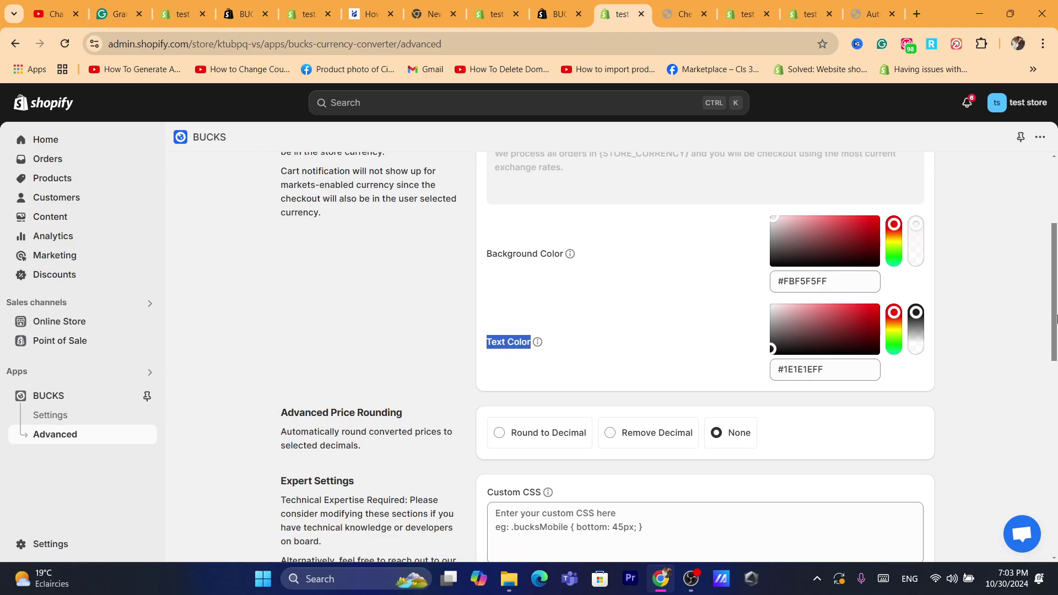
pyautogui.scroll(-2, 1055, 319)
pyautogui.click(558, 366)
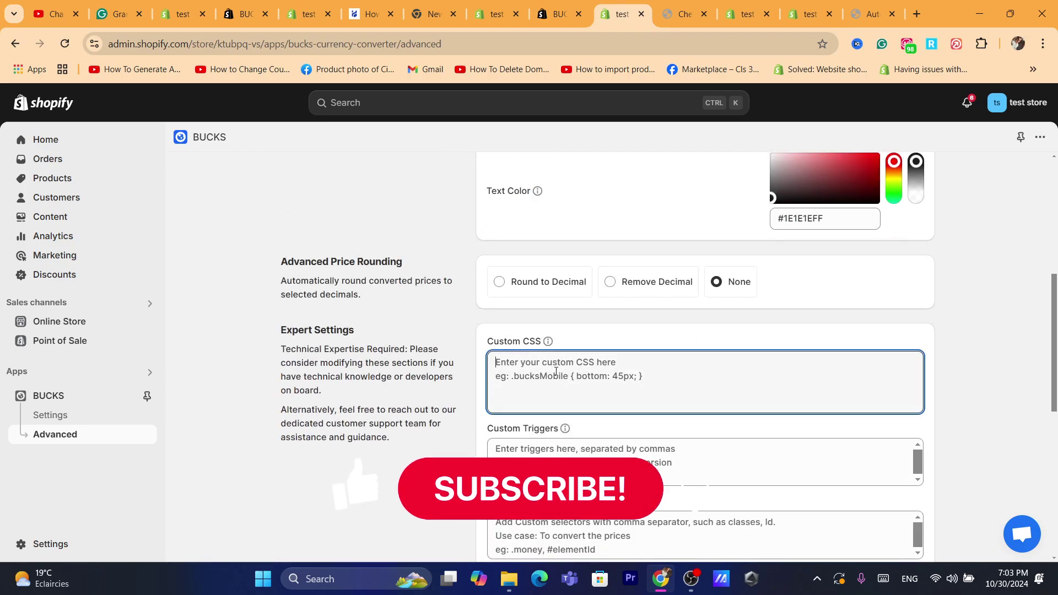
pyautogui.click(394, 293)
pyautogui.scroll(4, 1023, 254)
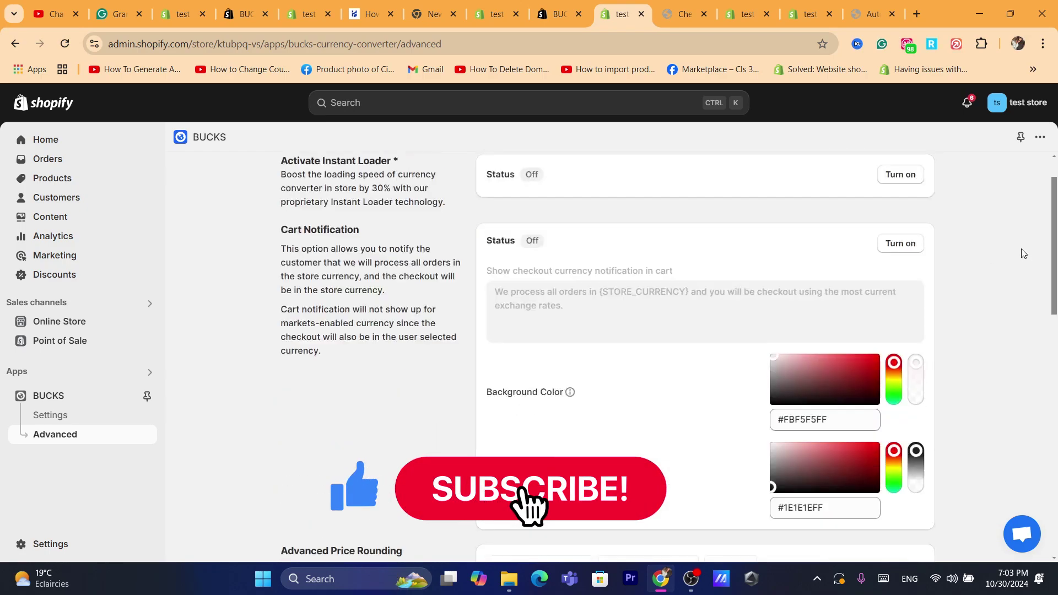
pyautogui.scroll(1, 1024, 253)
pyautogui.tripleClick(353, 207)
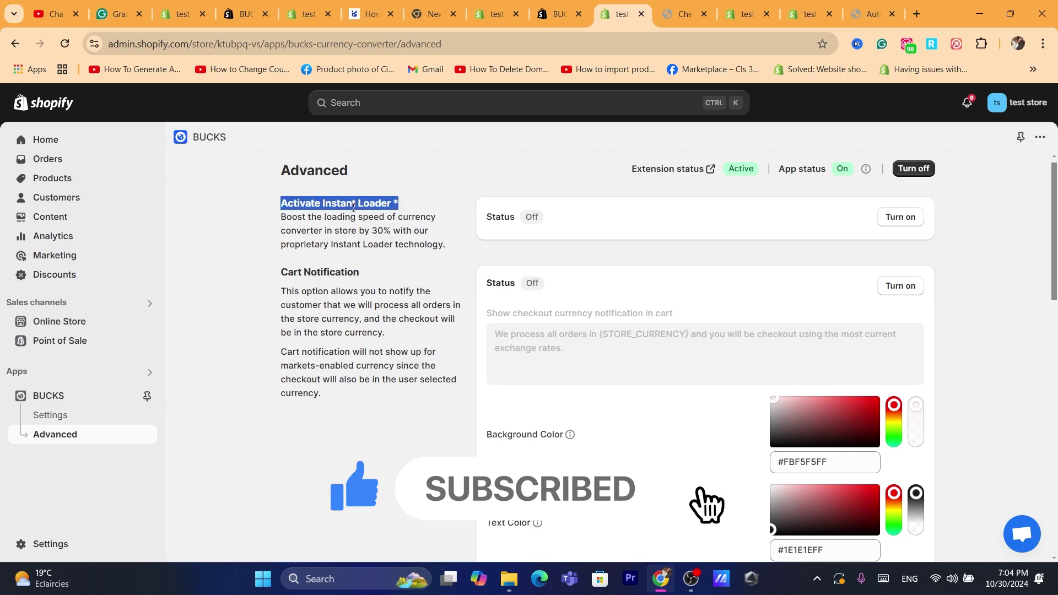